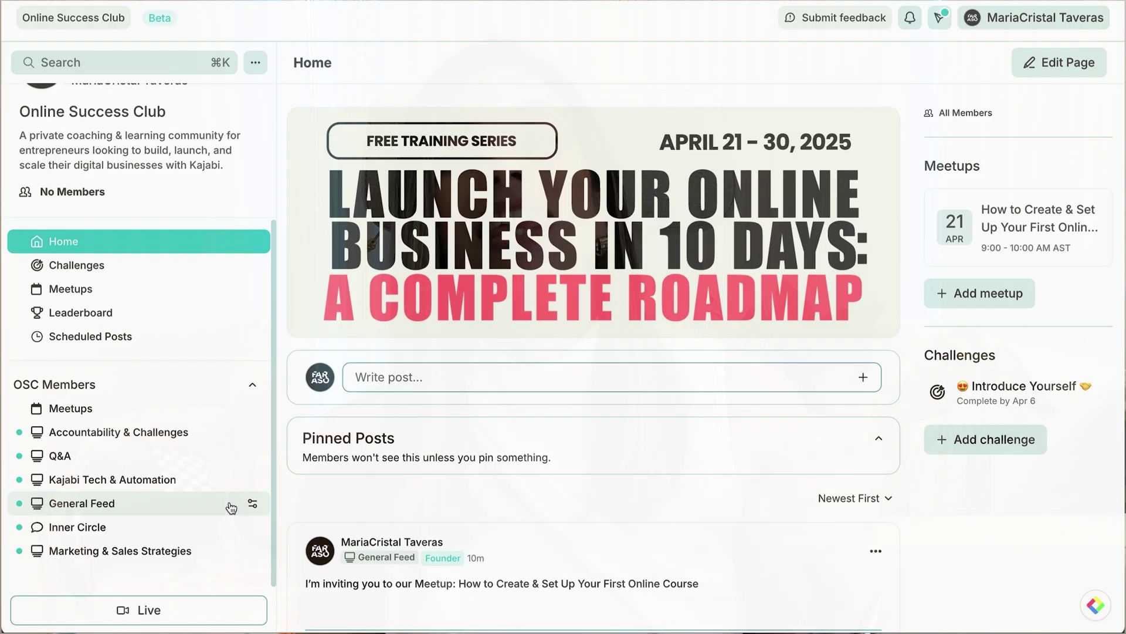
Move General Feed and Inner Circle up under Meetups, then widen the community sidebar
drag(231, 503, 227, 437)
drag(156, 527, 156, 456)
drag(140, 500, 138, 481)
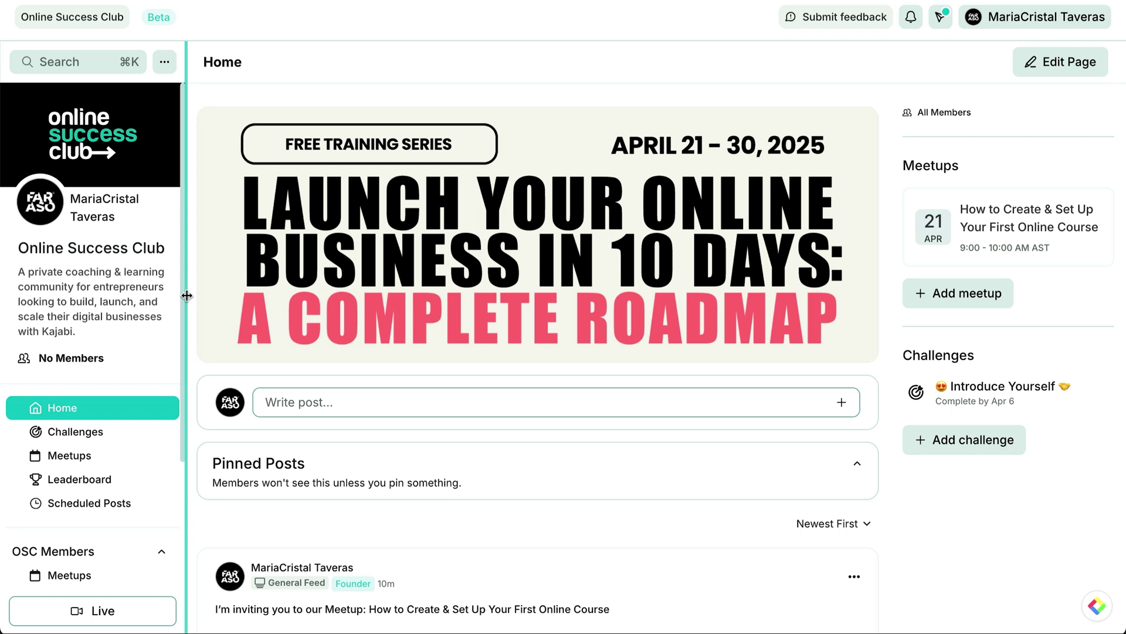
mouse_move(187, 295)
mouse_down()
mouse_move(381, 294)
mouse_move(273, 296)
mouse_up()
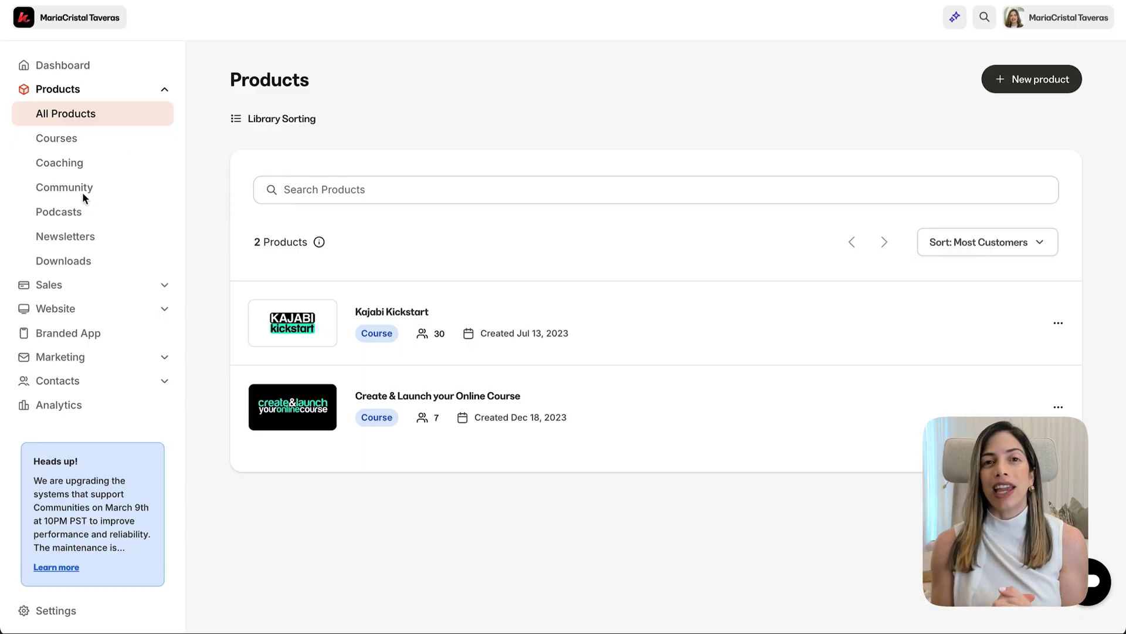
Go to the Community products page in the admin
click(83, 194)
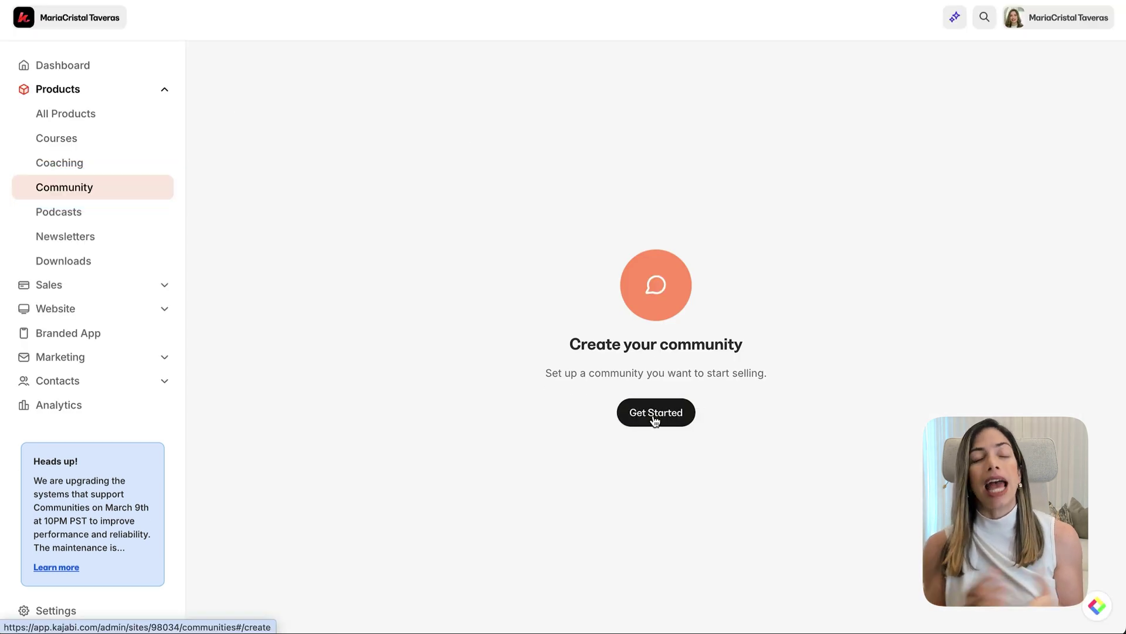
Create a community titled 'Online Success Club' with the pasted coaching description
click(655, 414)
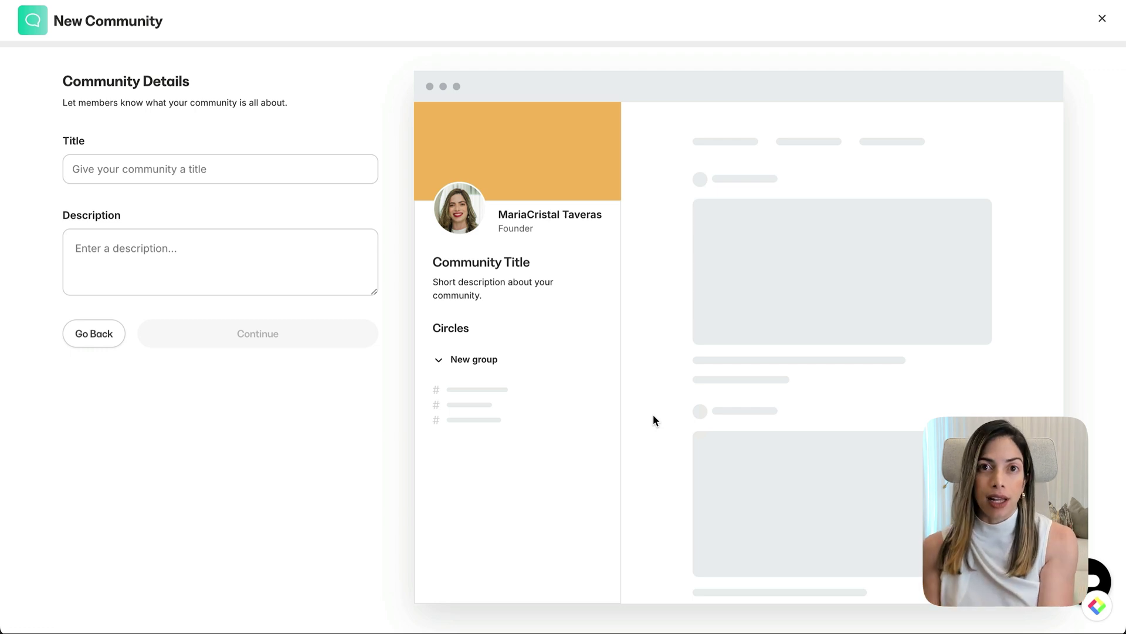
click(181, 168)
text(Online Success Club)
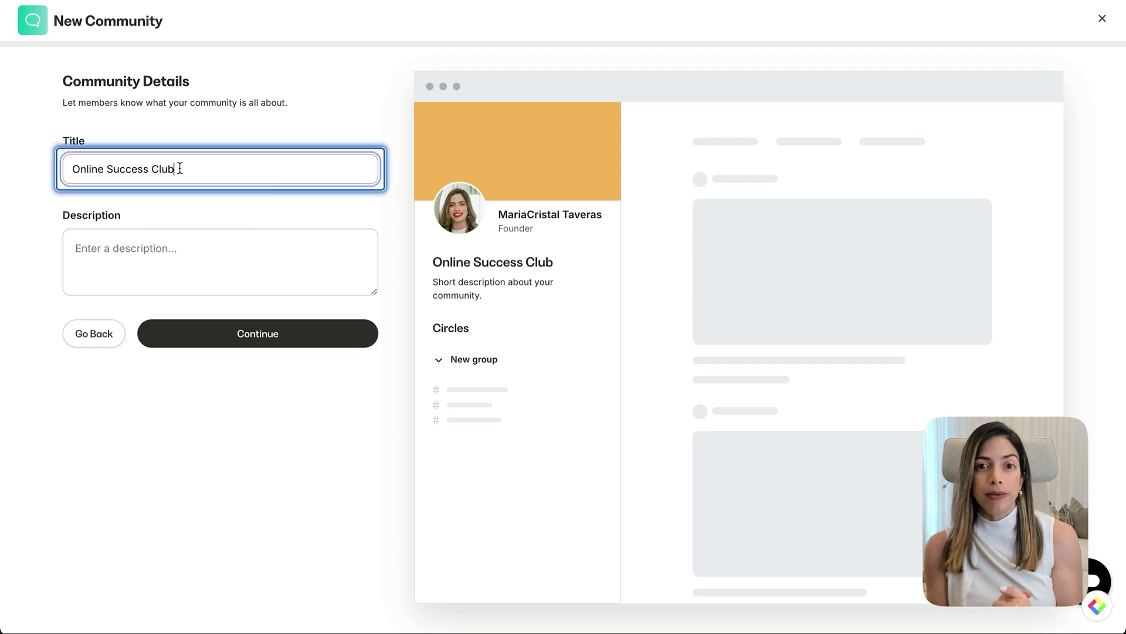
key(Tab)
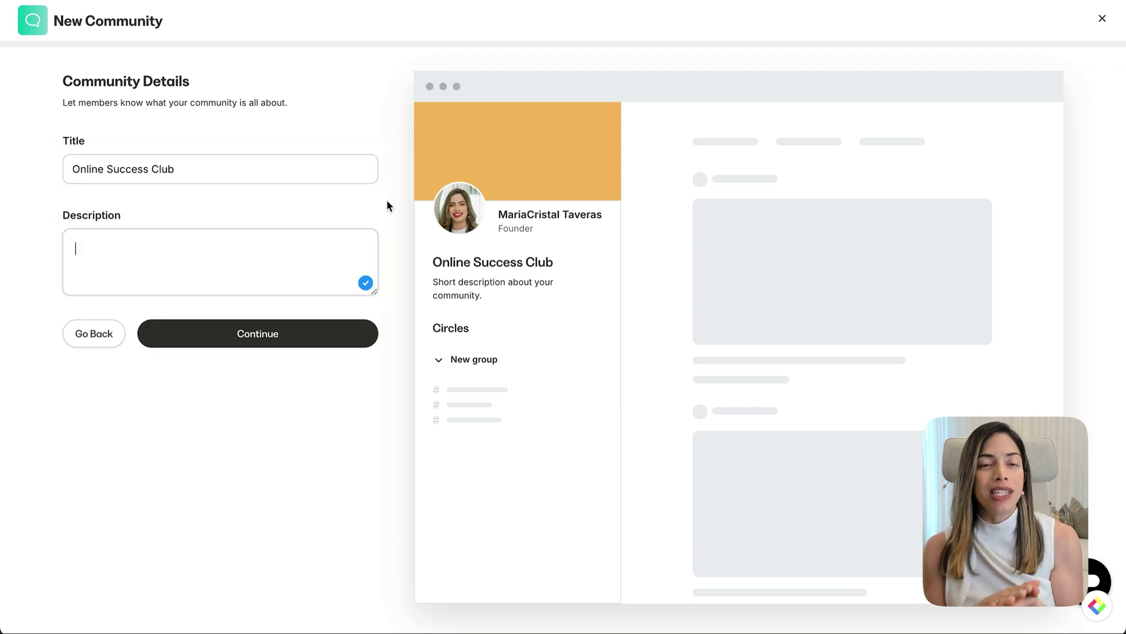
text(A private coaching & learning community for entrepreneurs looking to build, launch, and scale their digital businesses with Kajabi.)
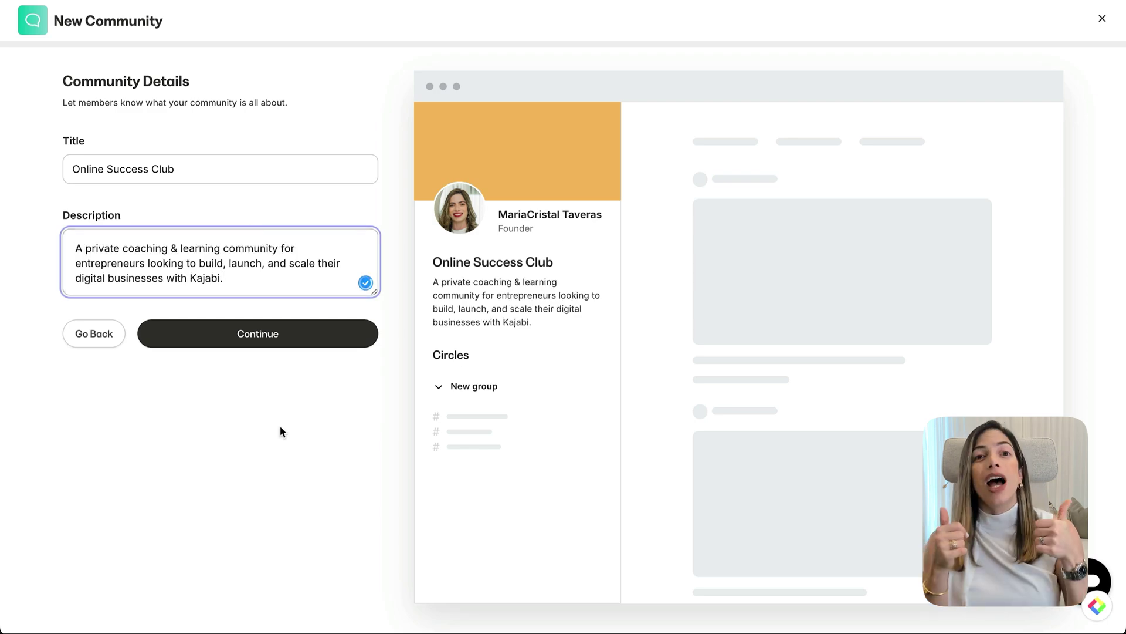
click(258, 333)
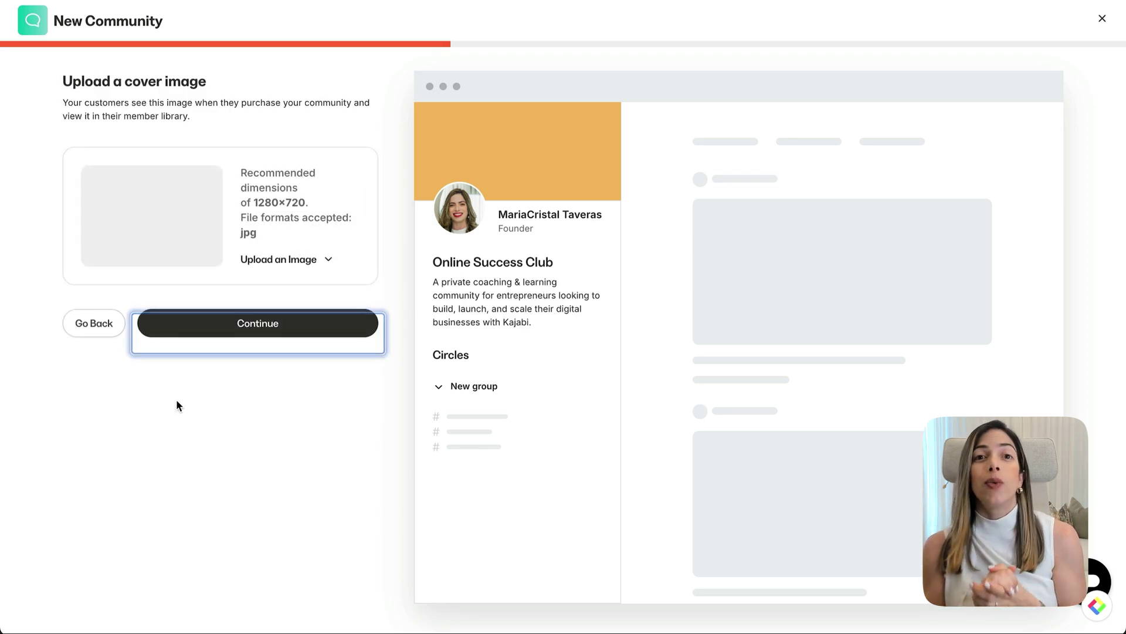
Upload Online-Success-Club.png from the Curso Kajabi folder as the cover image
click(288, 259)
click(410, 351)
click(578, 194)
key(space)
key(space)
double_click(578, 194)
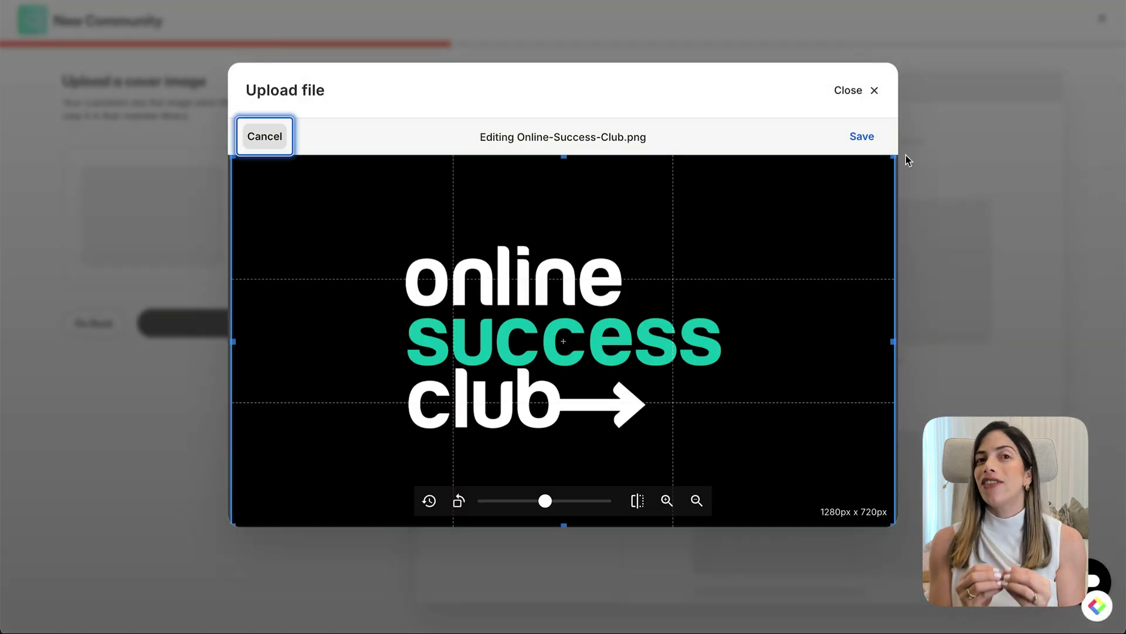
click(866, 140)
click(296, 503)
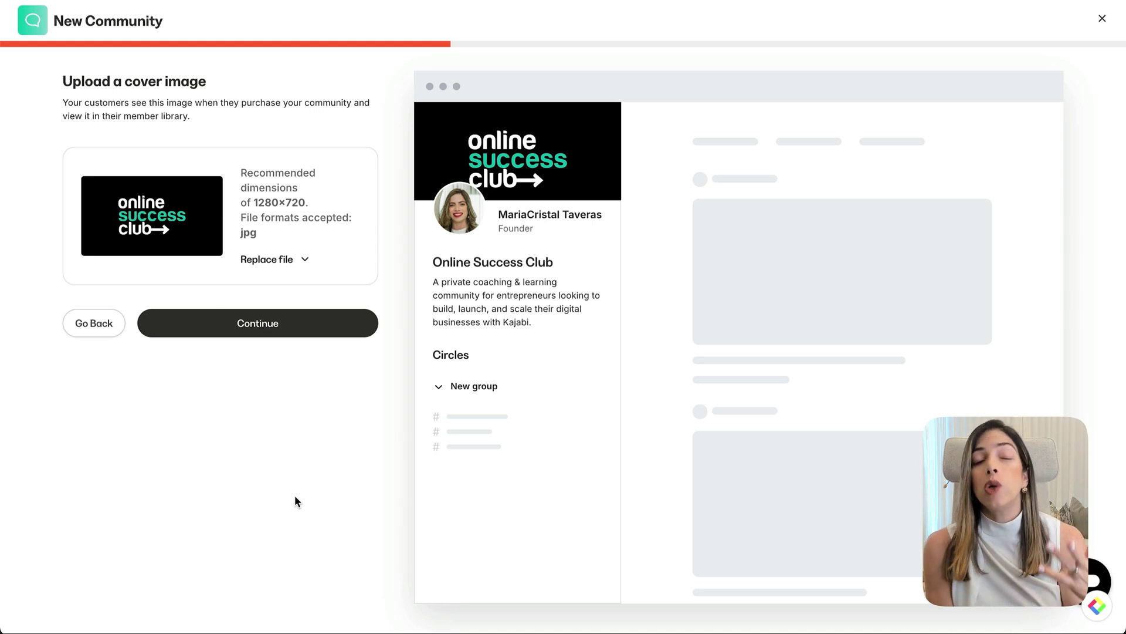
click(277, 338)
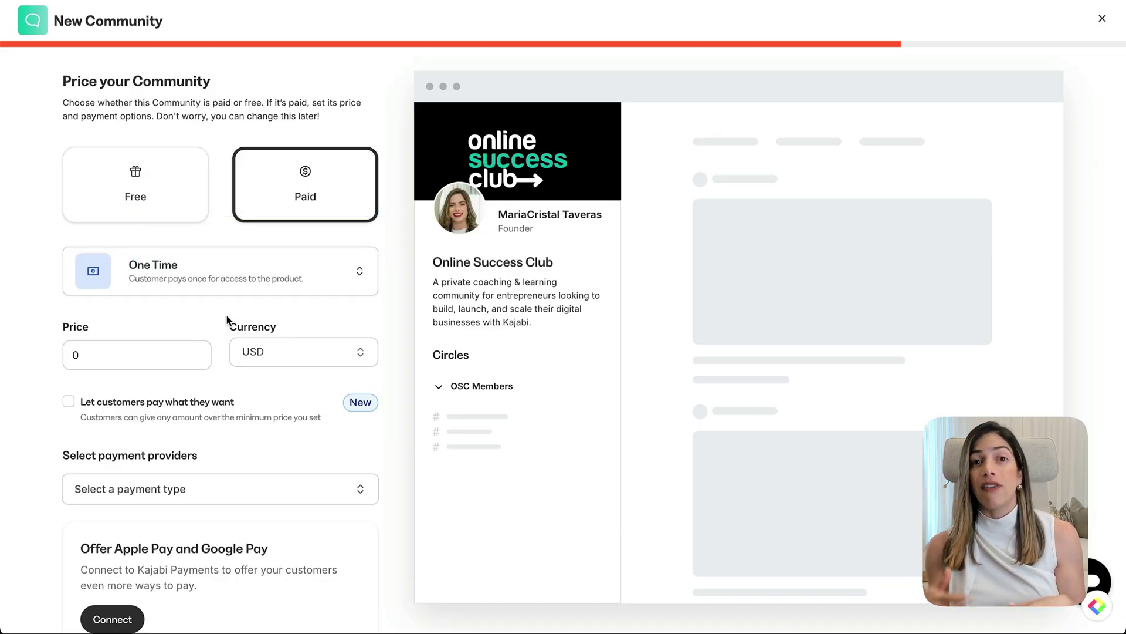
Set the price to a 47 subscription billed every 1 month
click(243, 290)
click(221, 372)
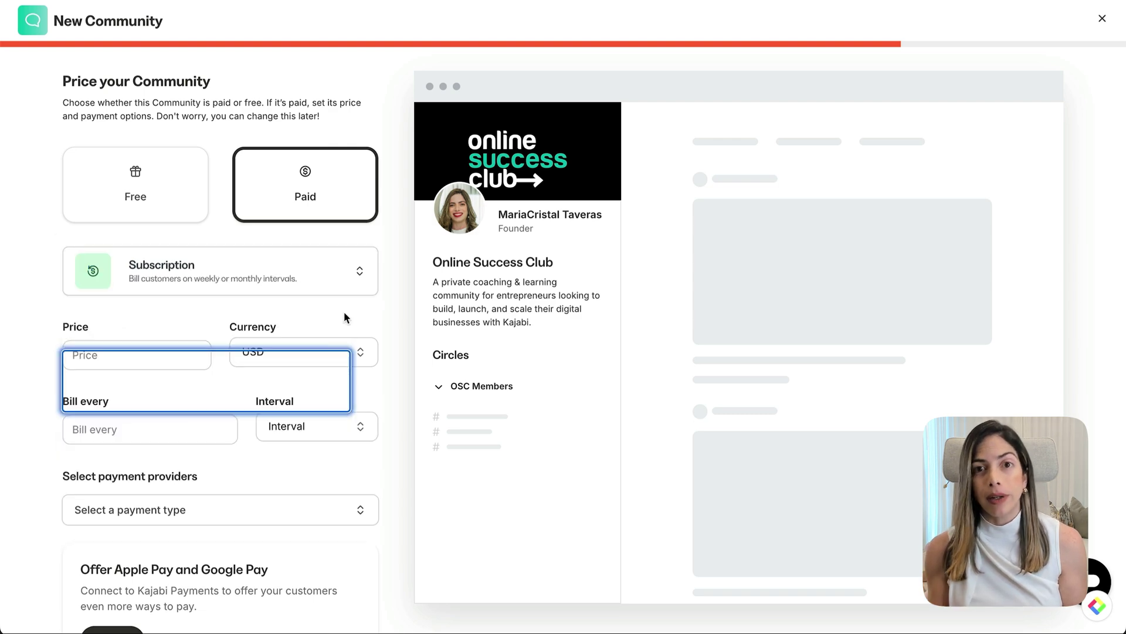
click(156, 353)
text(47)
key(Tab)
click(204, 433)
text(1)
click(311, 426)
click(294, 460)
Choose Stripe as the payment provider and save and finish the setup
scroll(284, 469, down, 2)
click(281, 398)
click(367, 449)
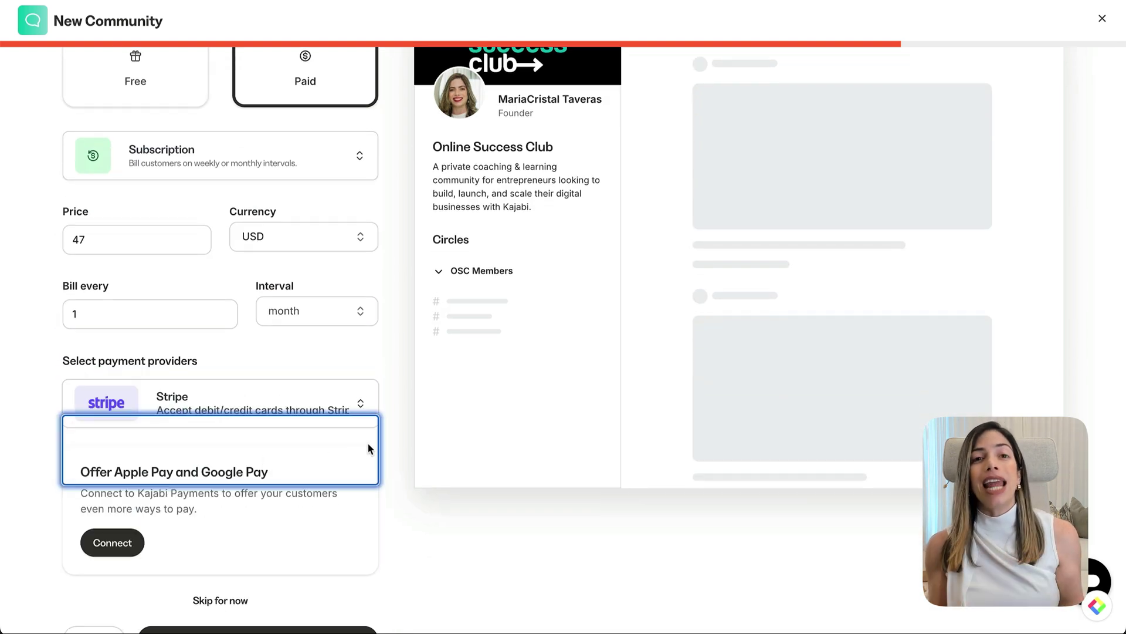
scroll(388, 439, down, 1)
click(298, 605)
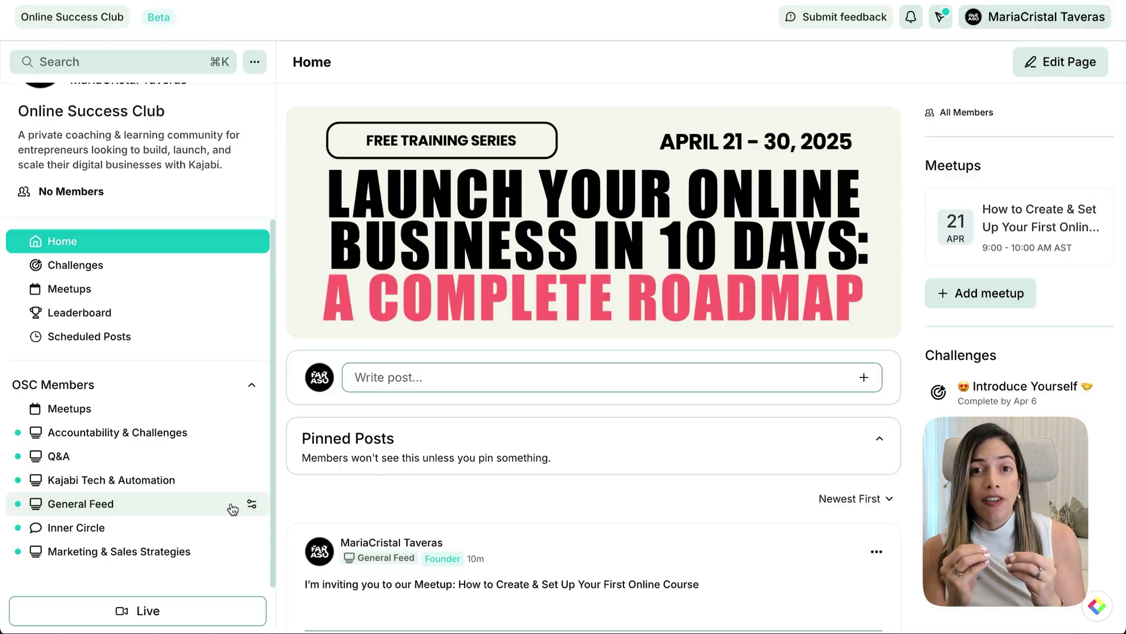
Drag General Feed, Inner Circle and Q&A above Accountability & Challenges
drag(229, 503, 223, 452)
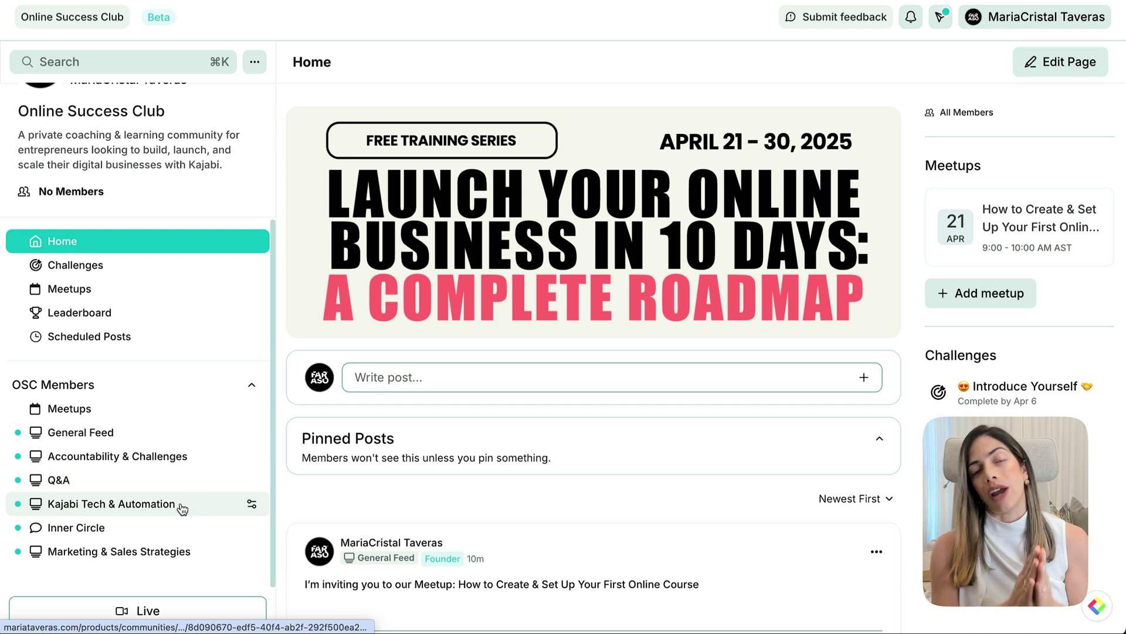
drag(158, 528, 158, 463)
mouse_move(143, 503)
mouse_down()
mouse_move(131, 485)
mouse_move(136, 519)
mouse_up()
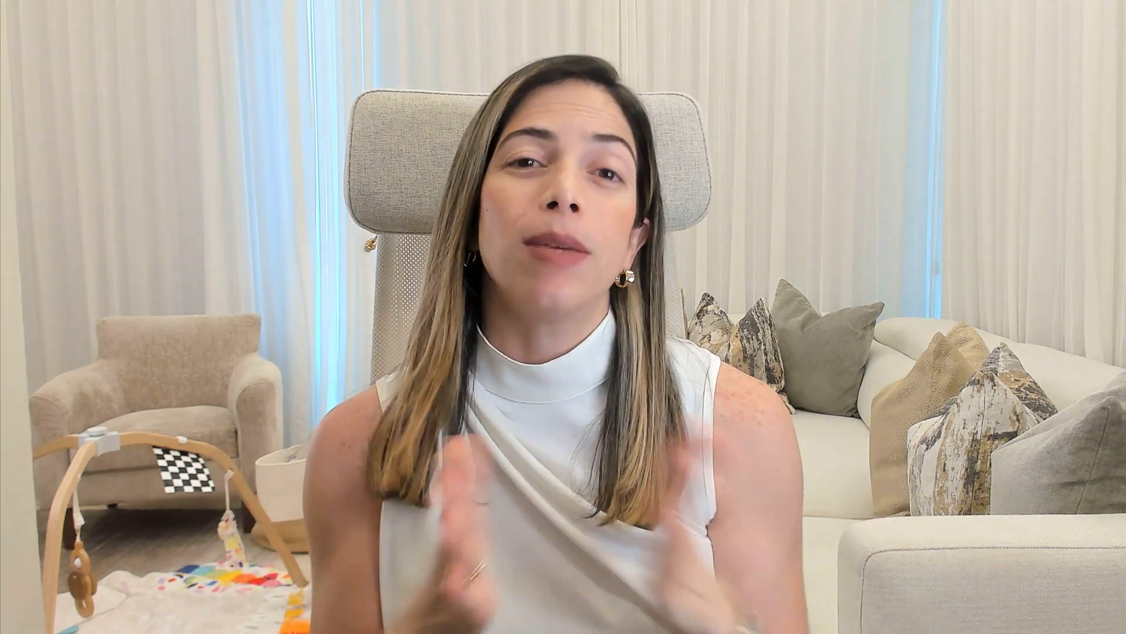
Open the community's Customization settings
click(202, 63)
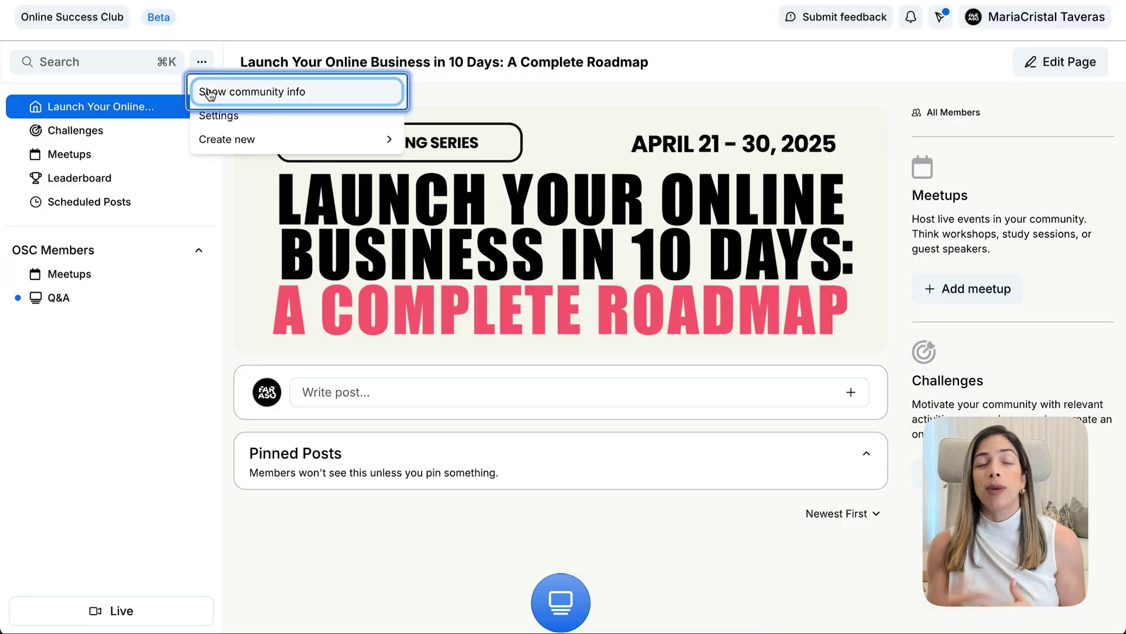
click(206, 90)
click(218, 113)
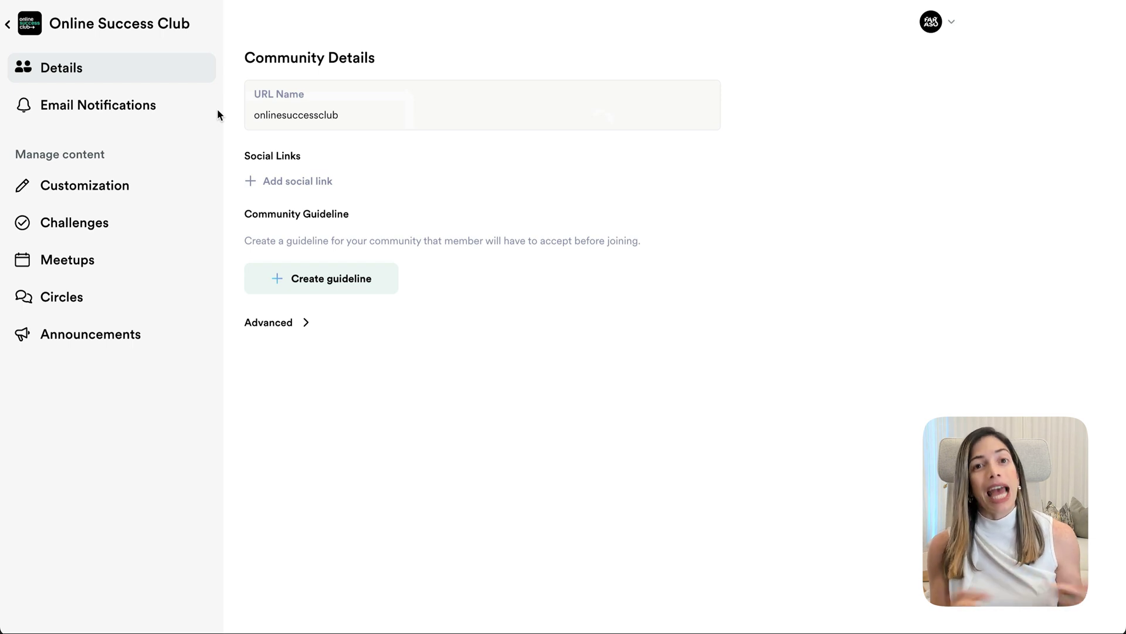
click(145, 185)
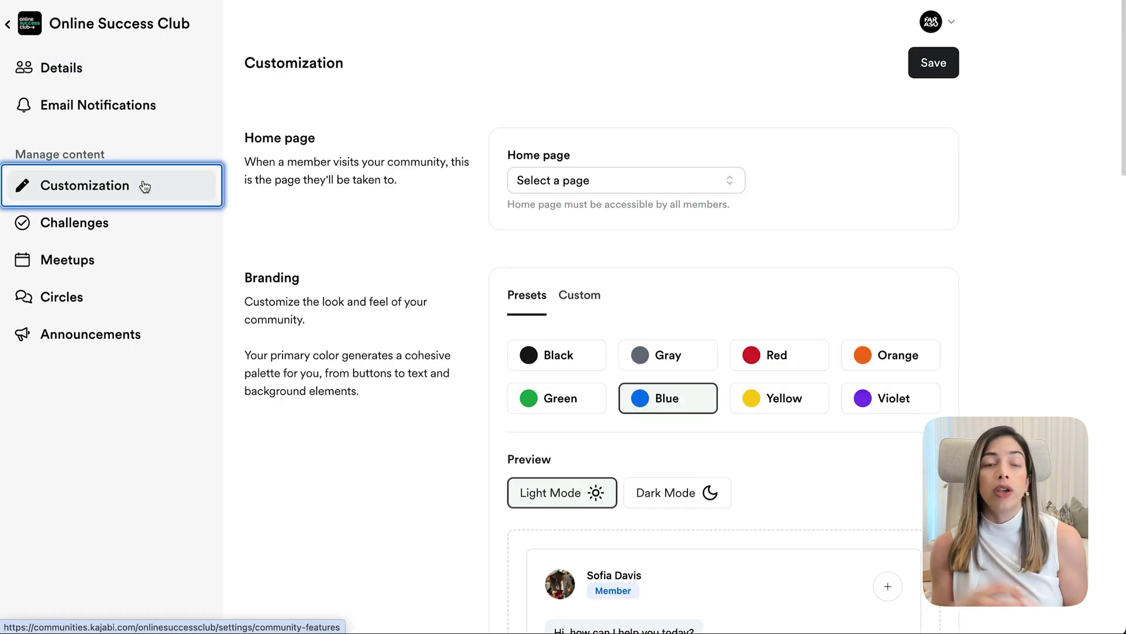
Try the Violet brand preset and preview it in dark and light mode
scroll(441, 256, down, 3)
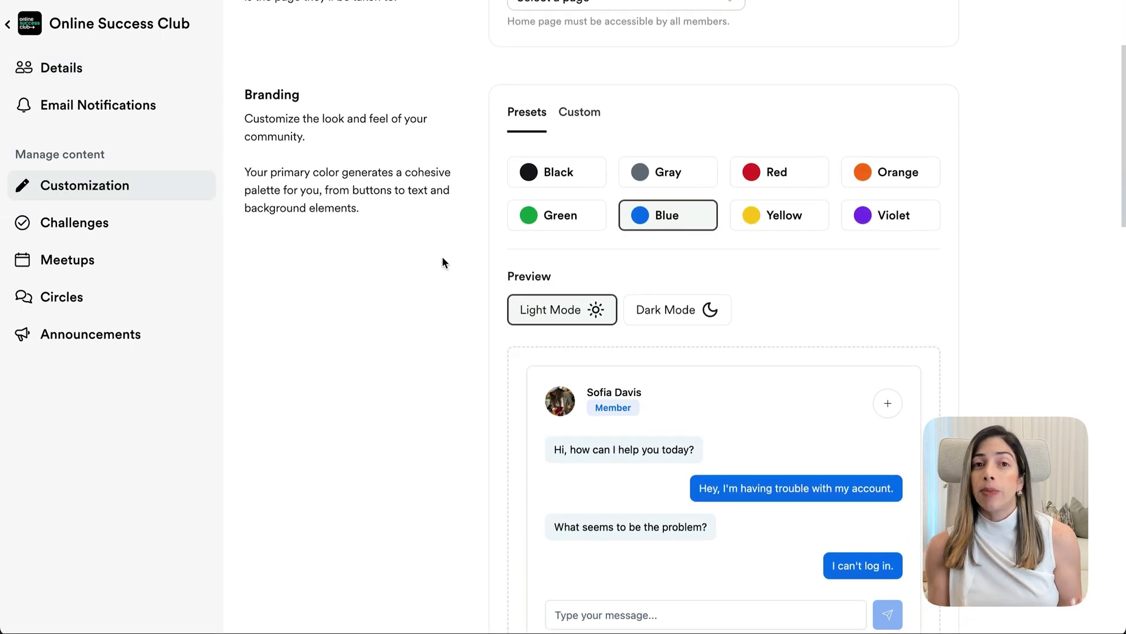
scroll(443, 258, down, 1)
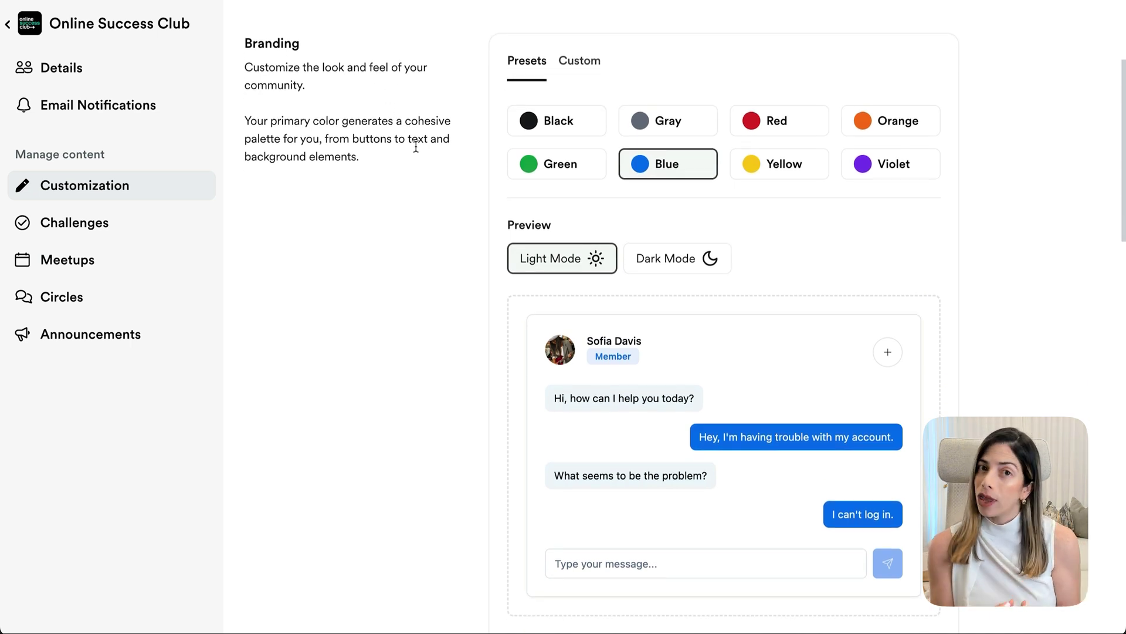
click(890, 163)
click(675, 258)
click(593, 258)
Switch to a custom brand colour and drag its lightness to about midway
click(582, 67)
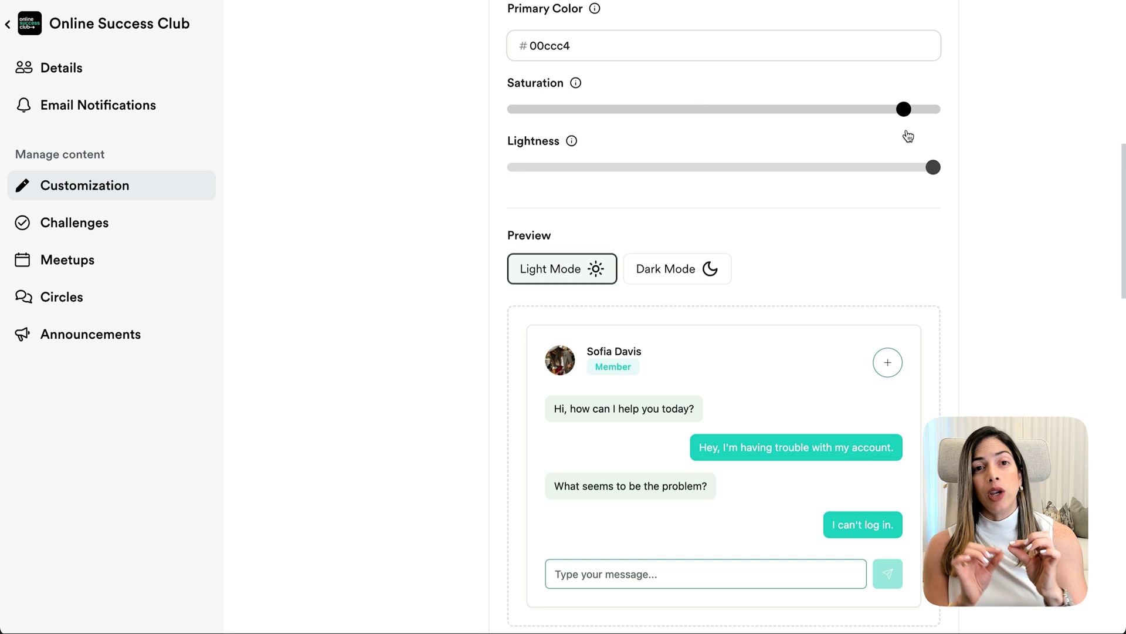
click(532, 168)
drag(532, 167, 679, 177)
drag(882, 174, 941, 170)
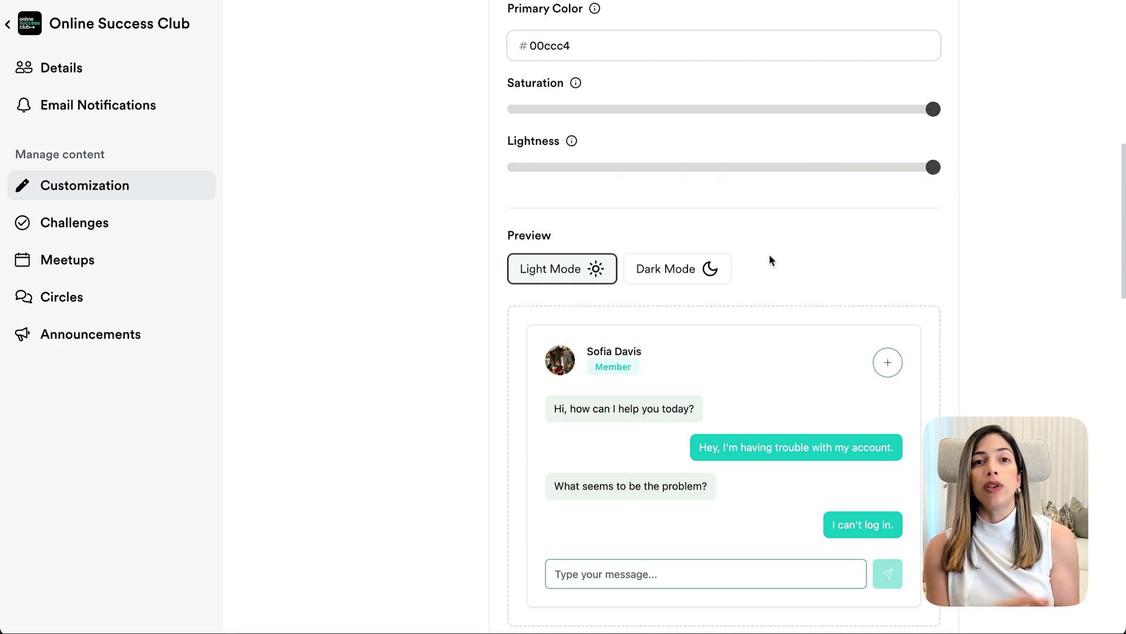
scroll(684, 221, down, 2)
Preview the chat in dark mode, set lightness to about halfway, then return to light mode
click(650, 223)
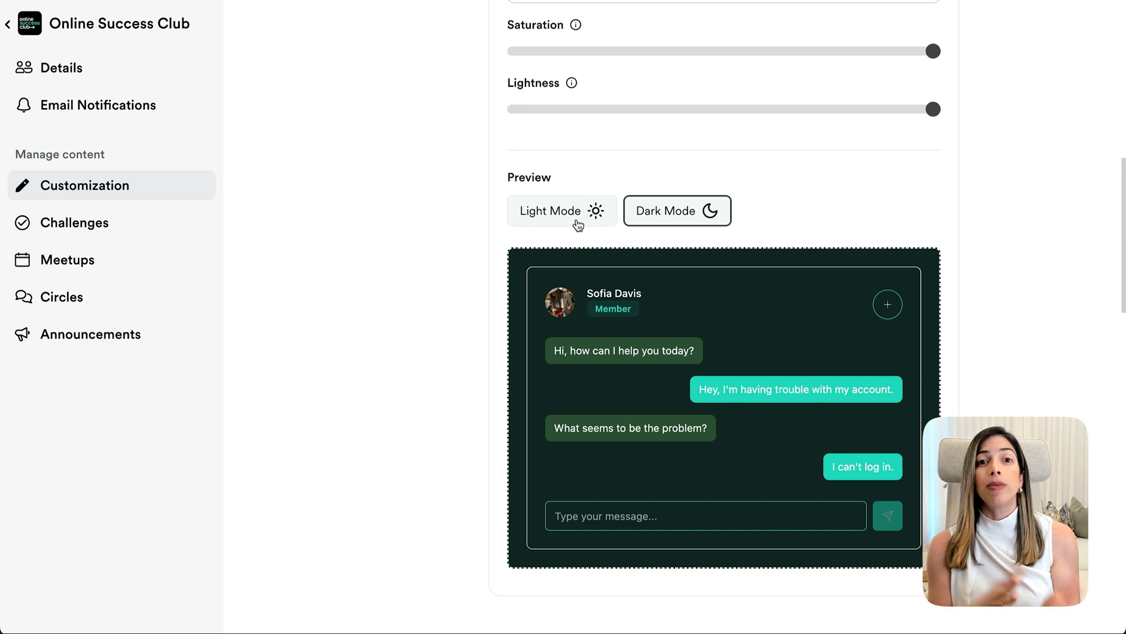
click(578, 221)
click(663, 223)
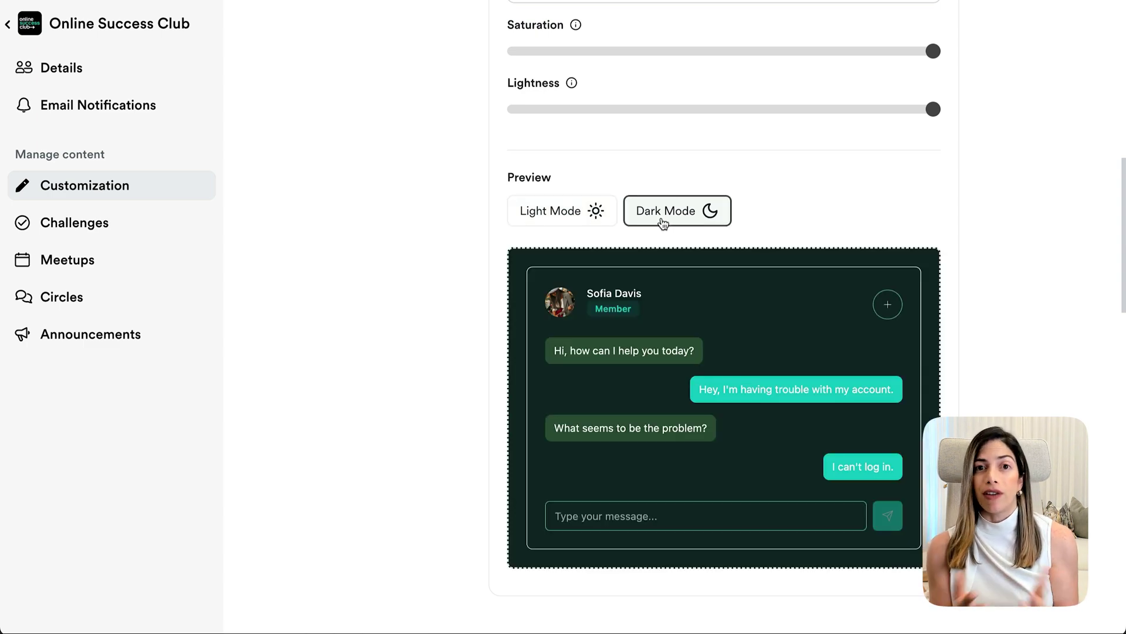
click(720, 111)
click(569, 221)
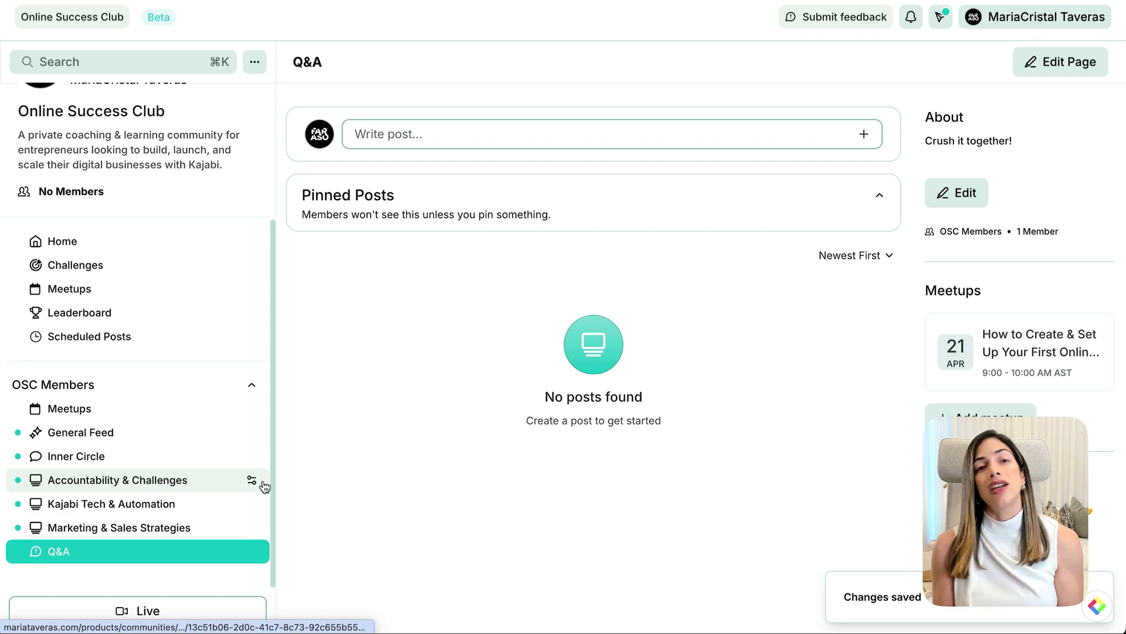
Give the Accountability & Challenges circle an icon from the icon library instead of an emoji
click(252, 480)
click(457, 314)
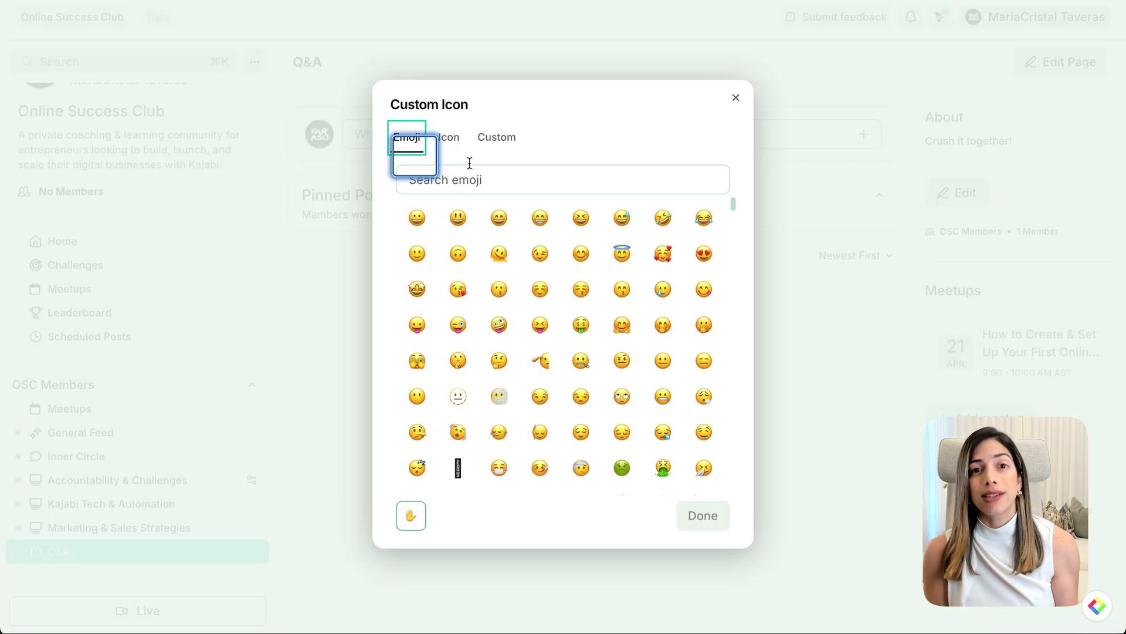
click(452, 149)
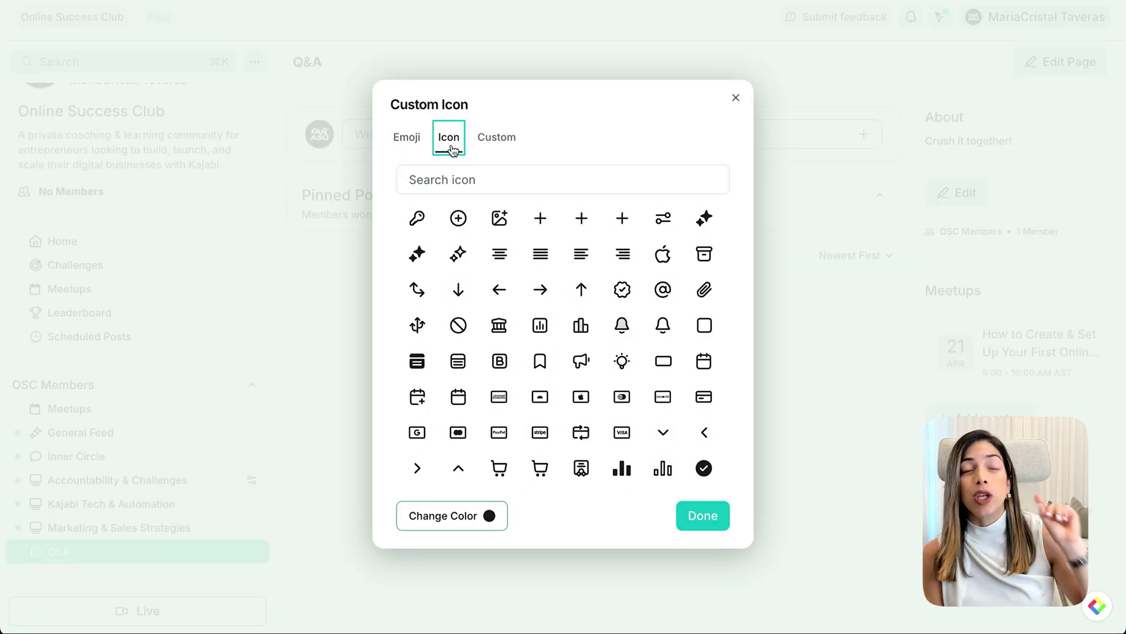
click(623, 295)
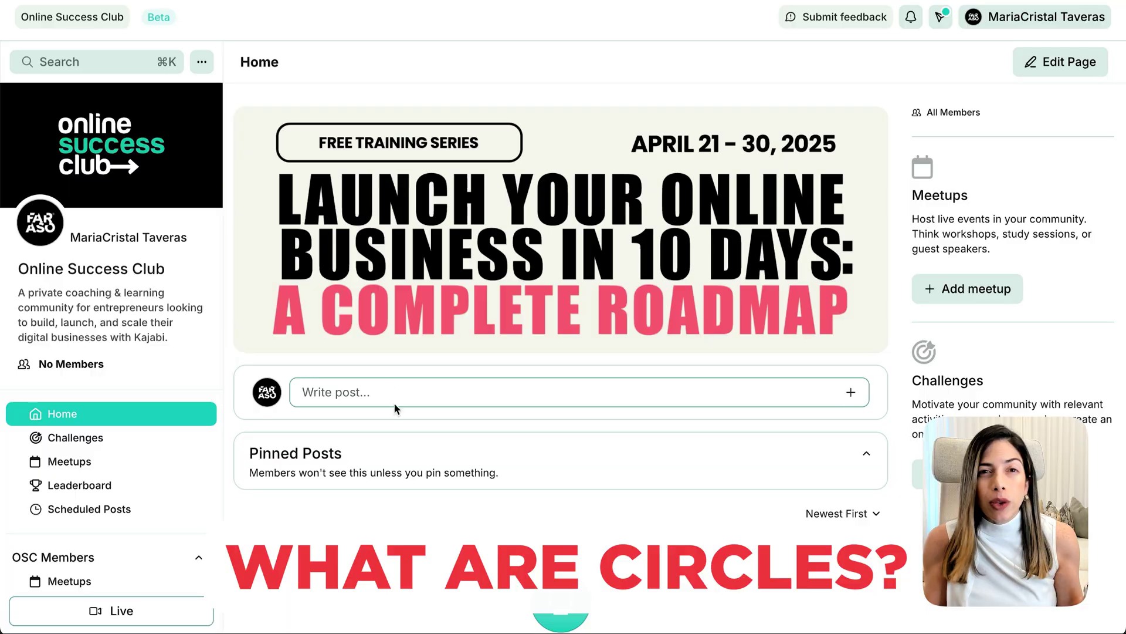
Choose Feed from the community menu's Create new options
click(202, 62)
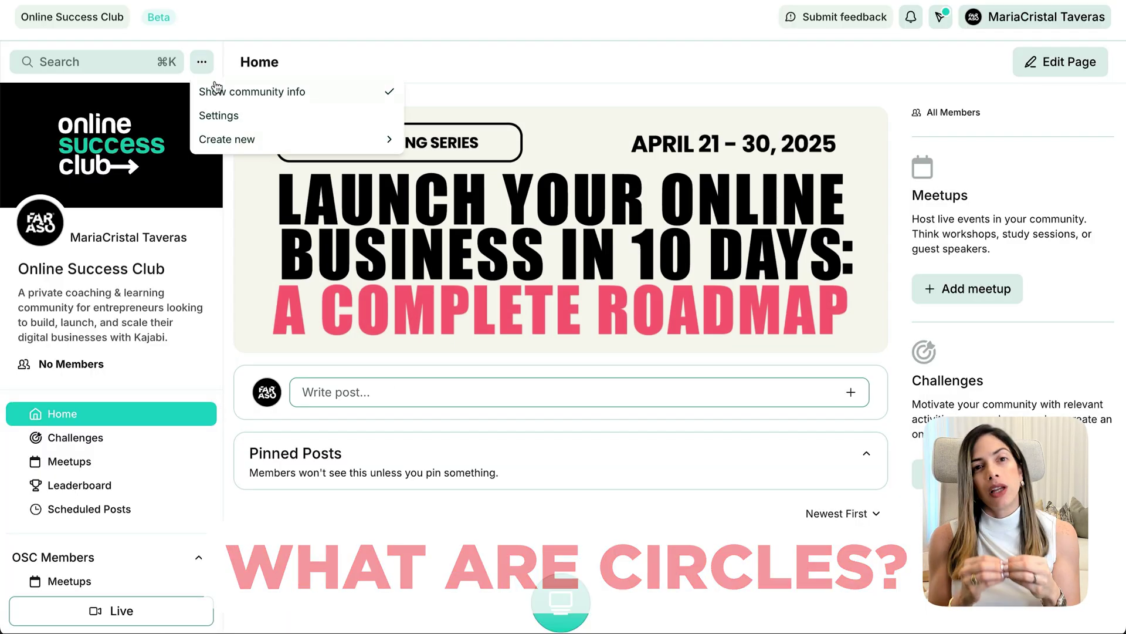
mouse_move(238, 137)
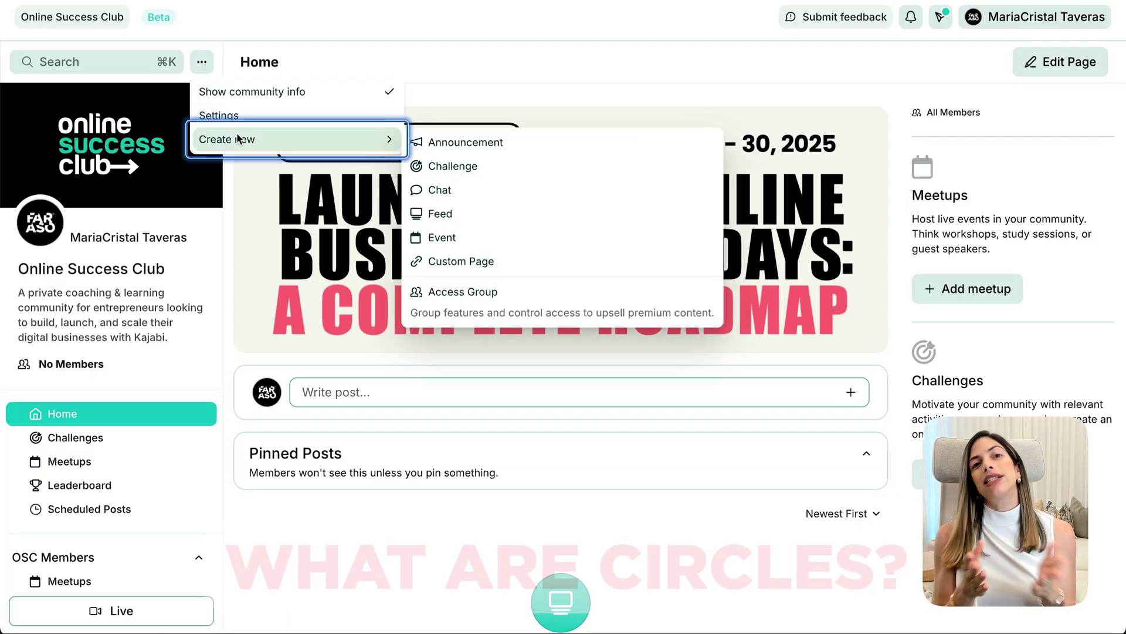
click(472, 215)
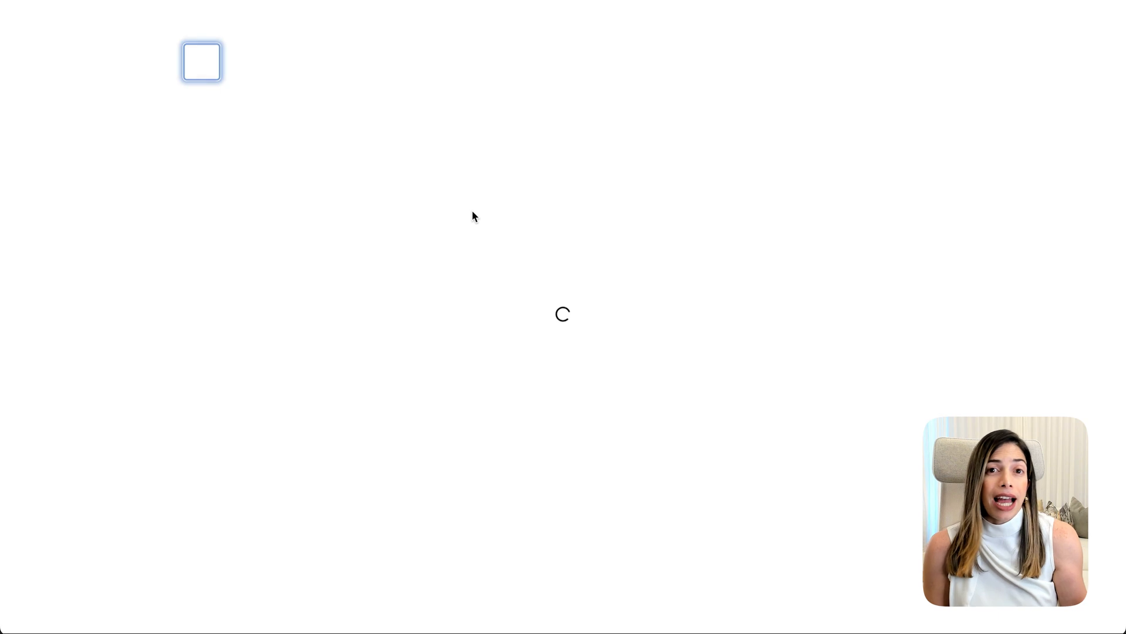
Start a new circle, moving its name from the description into the Title field
click(835, 105)
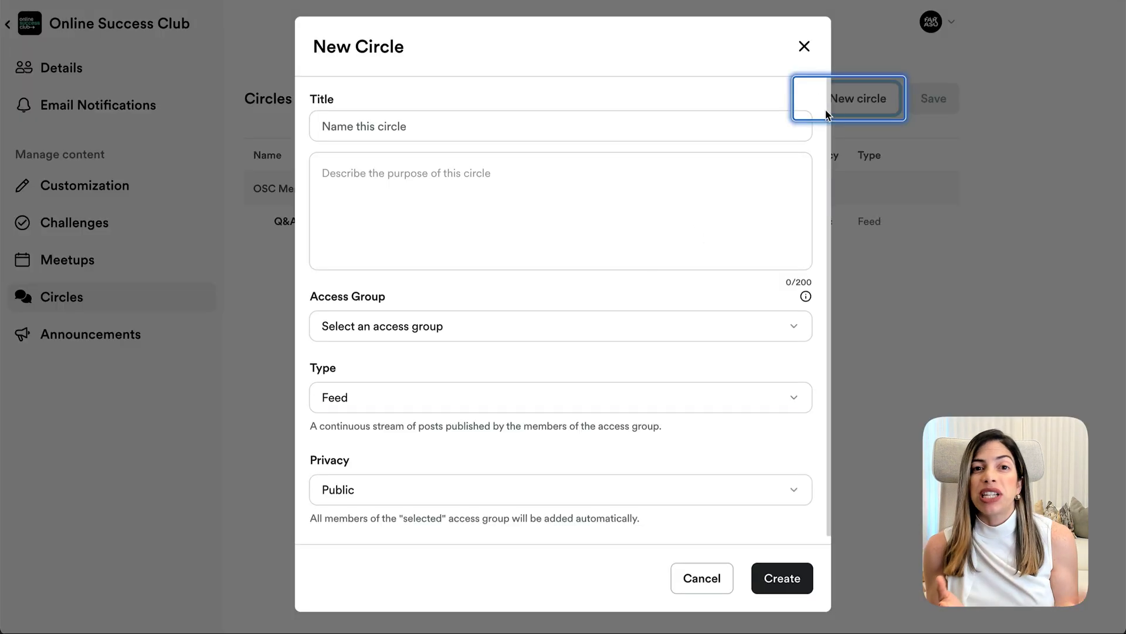
key(ctrl+x)
click(367, 121)
drag(388, 171, 291, 193)
key(ctrl+v)
Assign the circle to OSC Members, set type Feed, and make it private
click(461, 351)
click(460, 349)
click(439, 404)
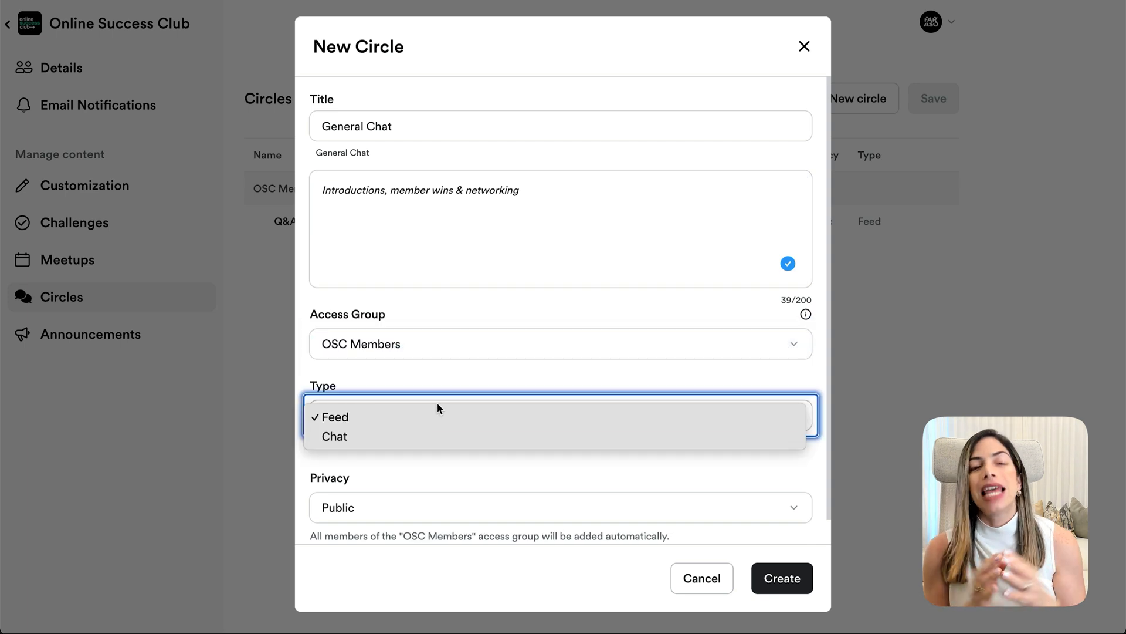
click(417, 435)
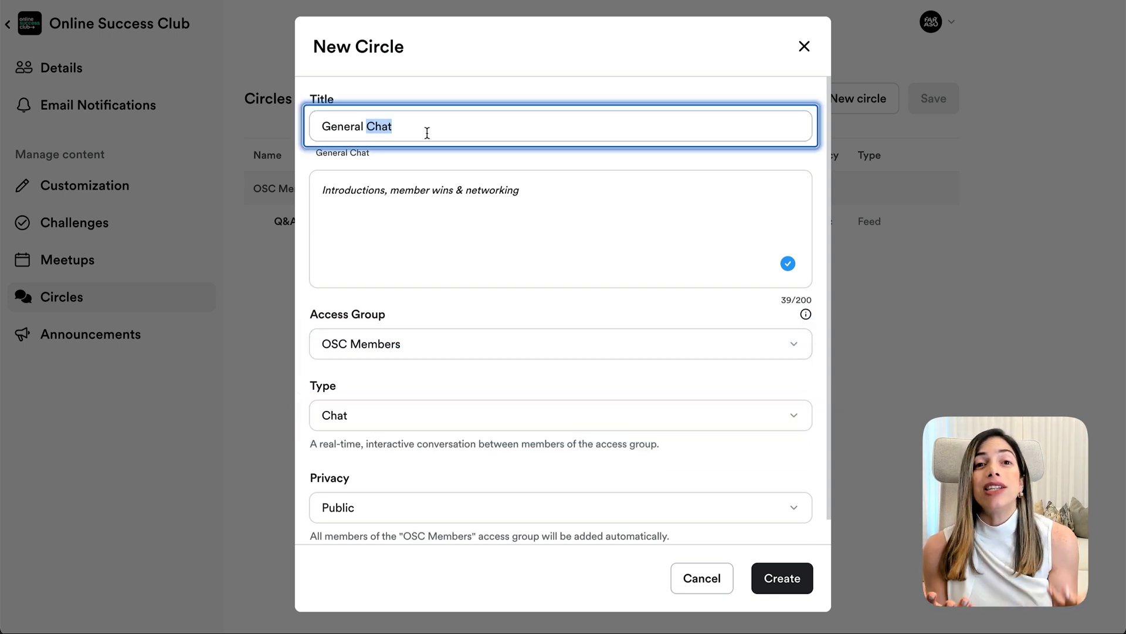
click(413, 417)
scroll(410, 475, down, 1)
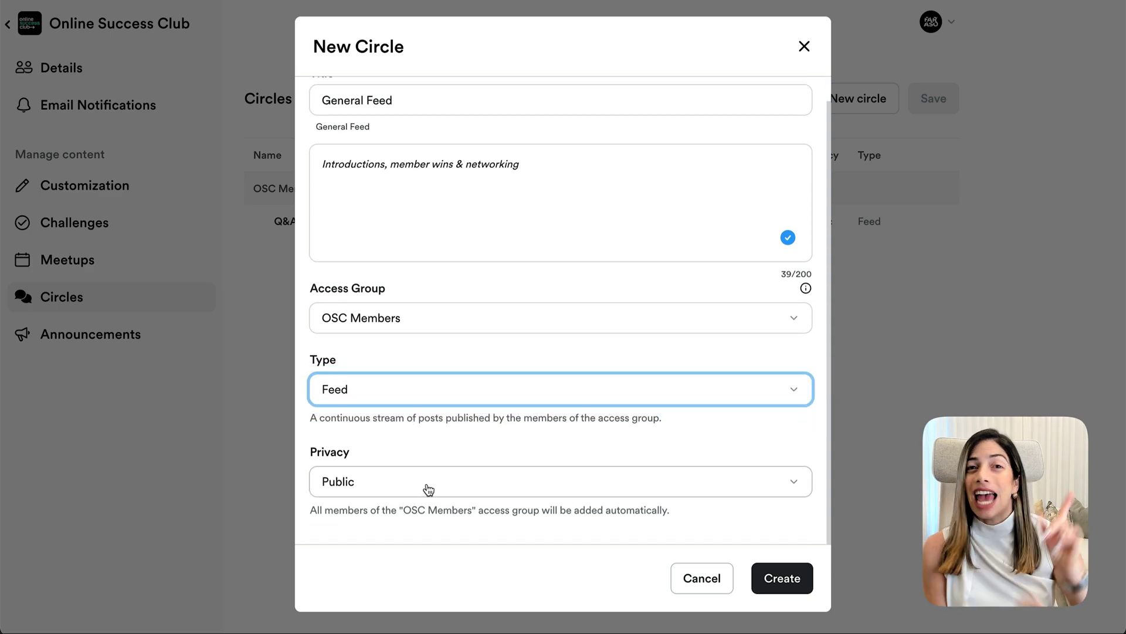
click(428, 492)
click(427, 501)
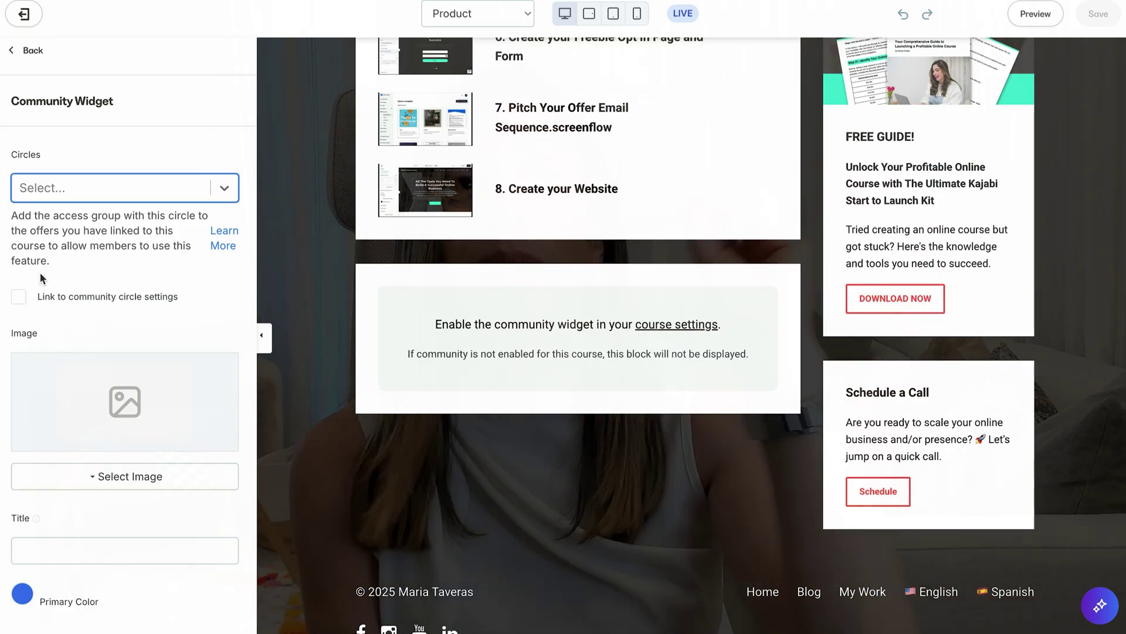
click(18, 296)
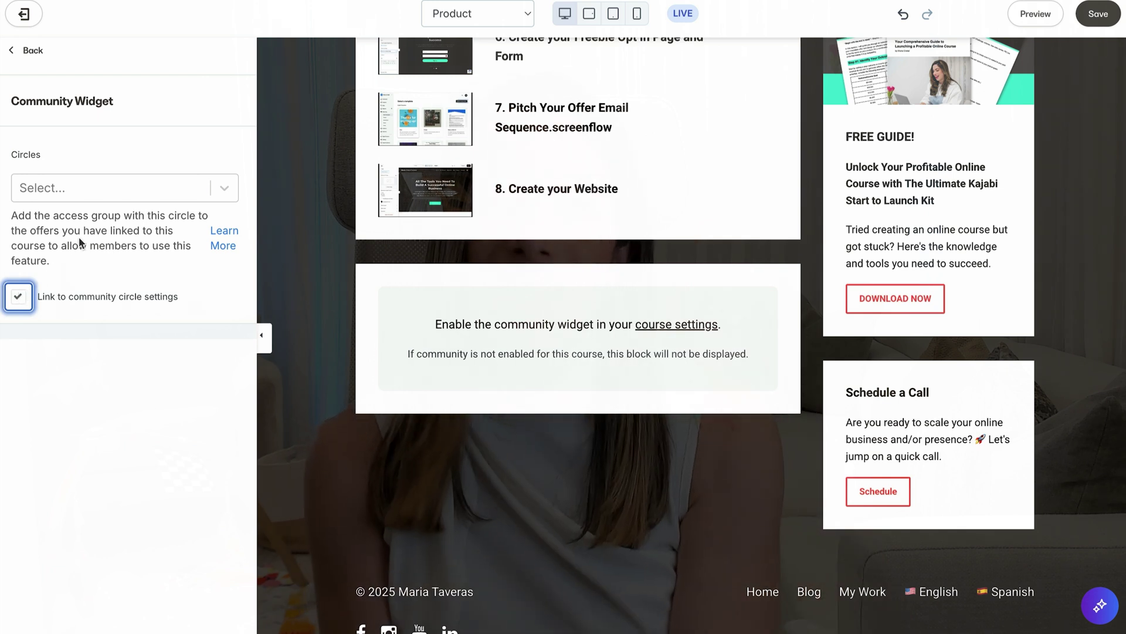
click(19, 296)
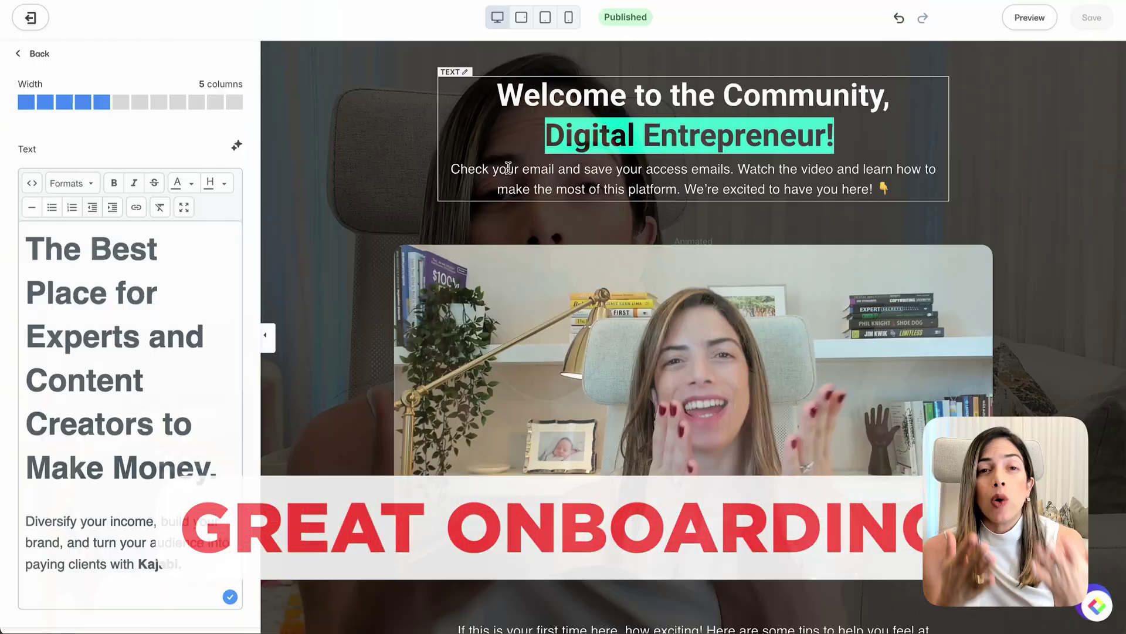
scroll(407, 222, down, 7)
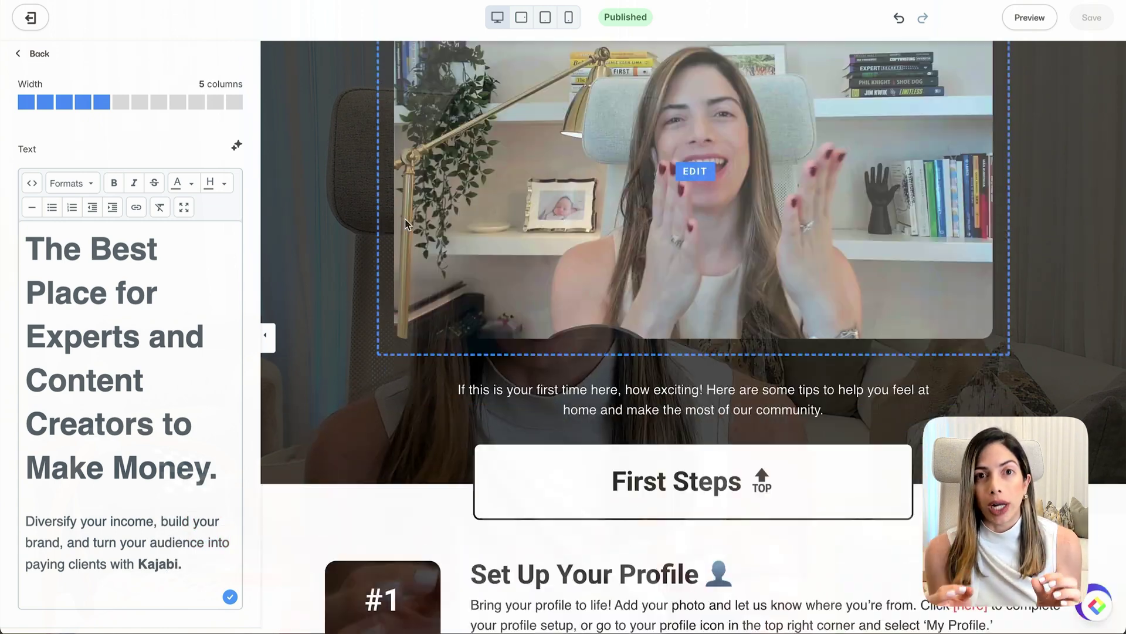
scroll(407, 225, down, 5)
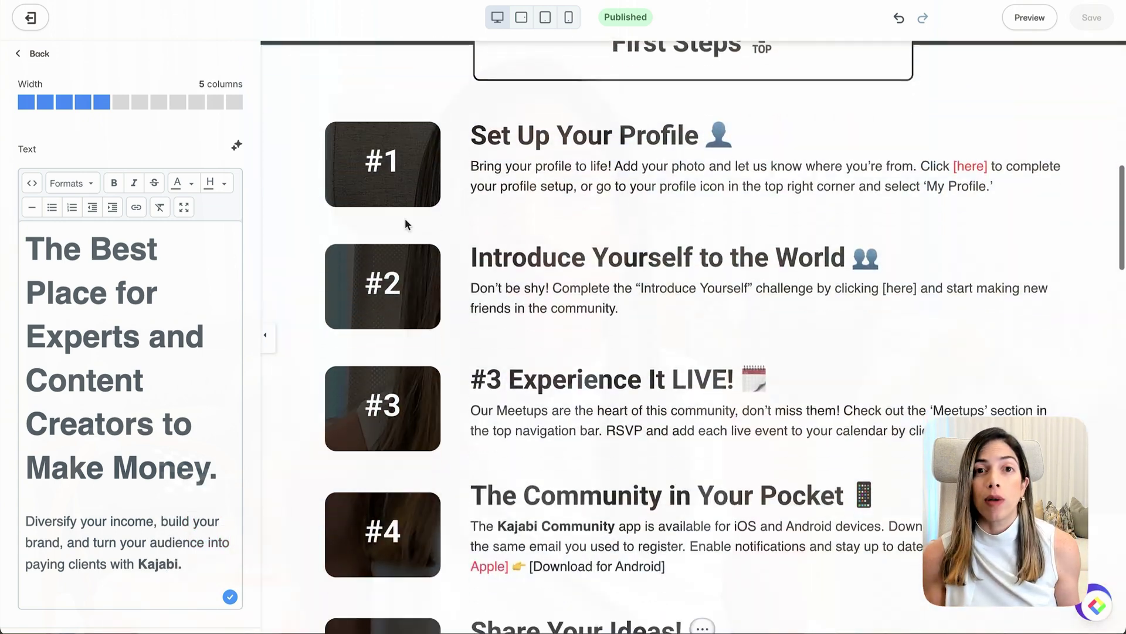
scroll(406, 225, down, 6)
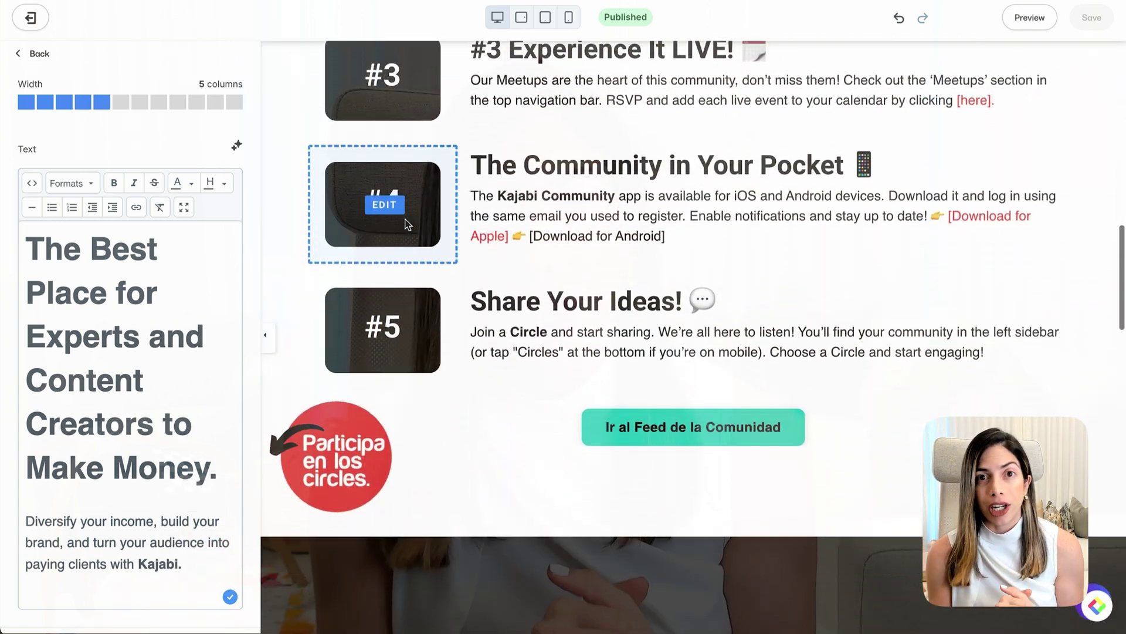
scroll(405, 224, down, 10)
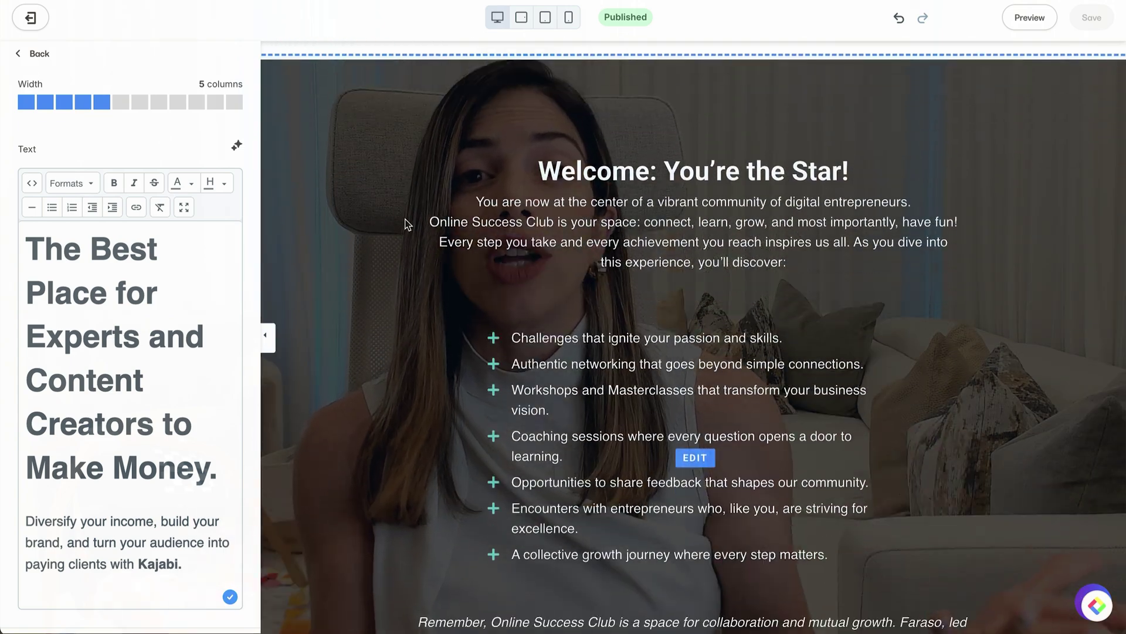
scroll(407, 224, down, 10)
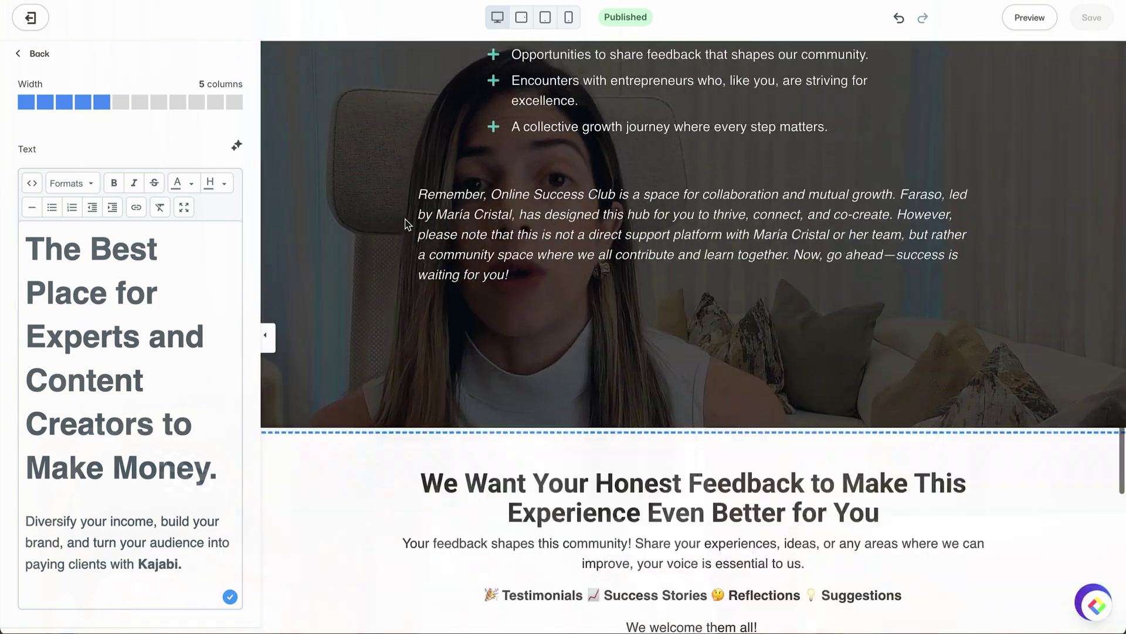
scroll(405, 219, down, 4)
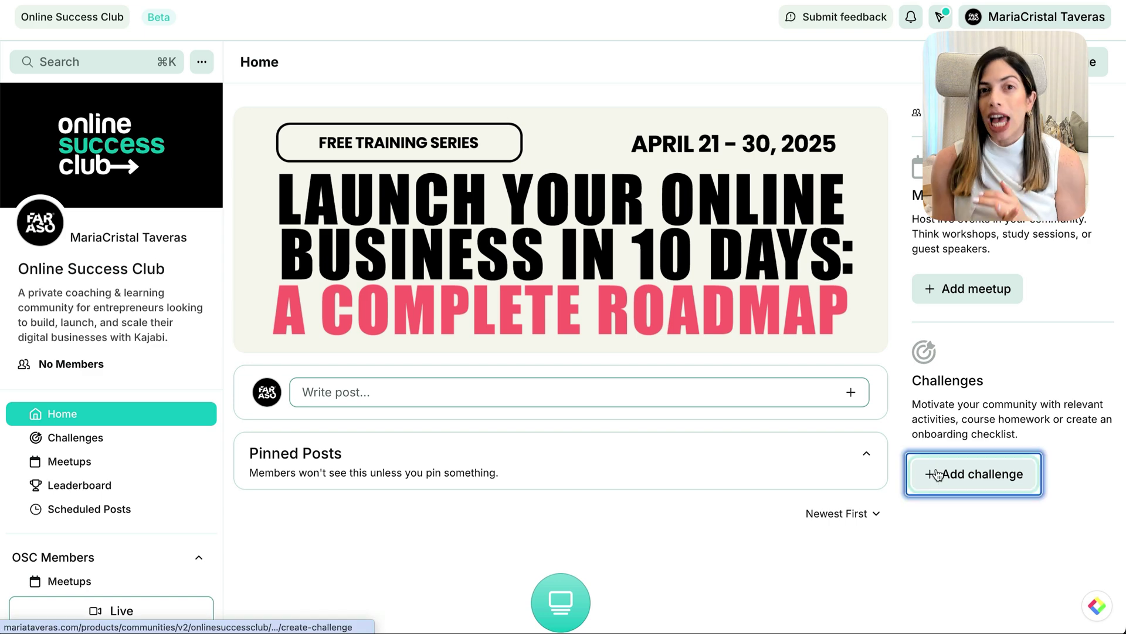
Start a new challenge in the Online Success Club's Challenges section
click(938, 474)
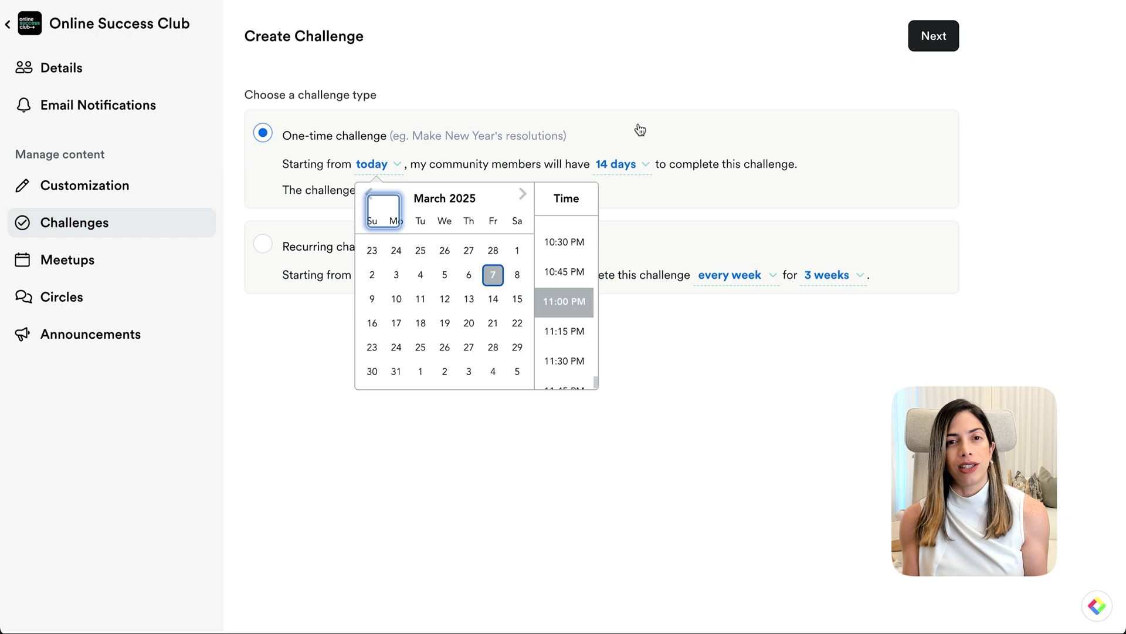
Give members 30 days to complete the challenge and move on to the templates
click(616, 166)
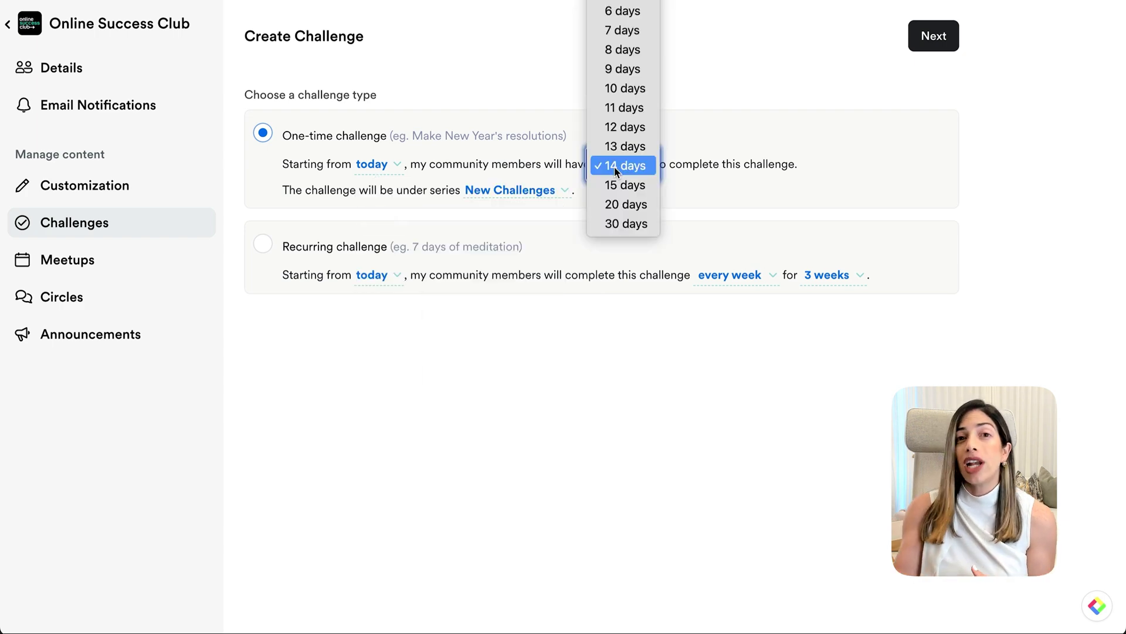
click(612, 223)
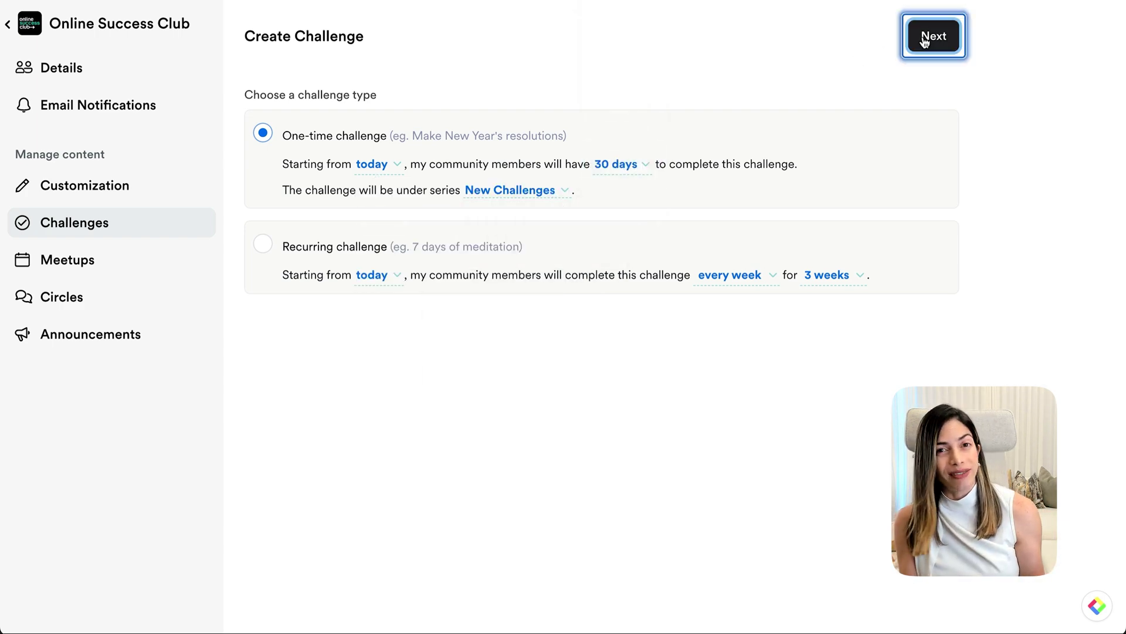
click(924, 40)
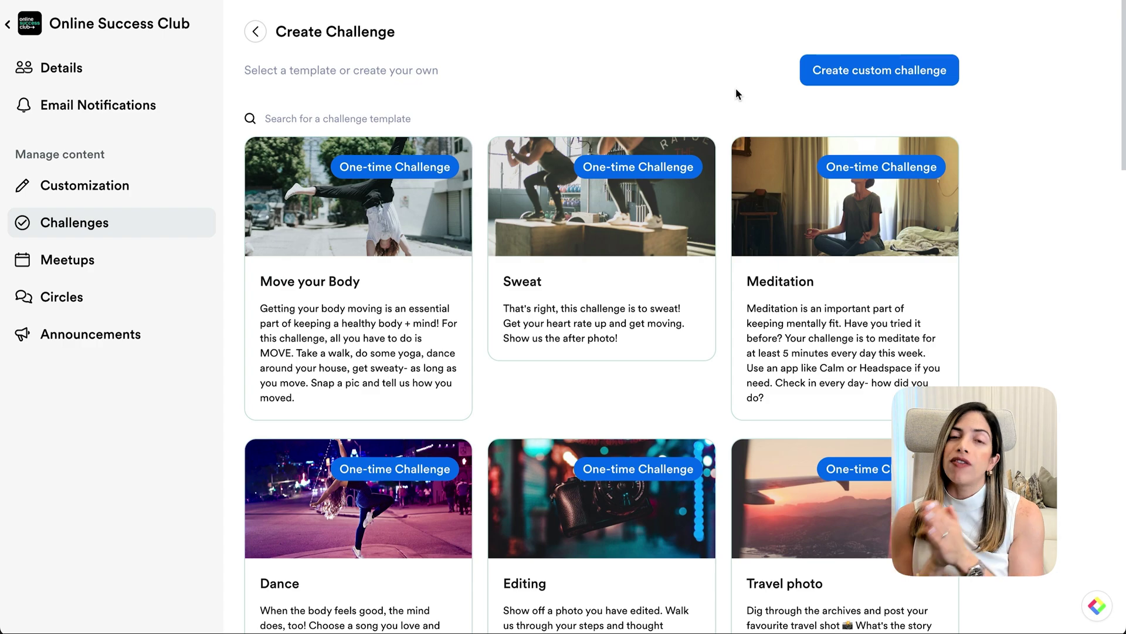
Start a blank custom Introduce Yourself challenge and paste the welcome instructions as its description
scroll(659, 334, down, 7)
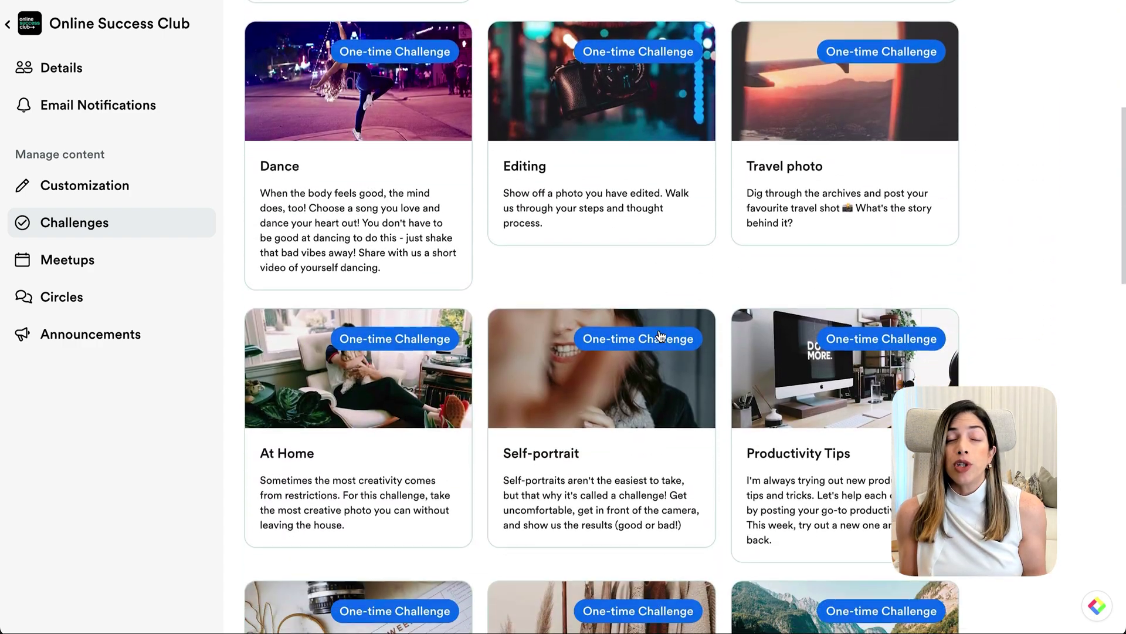
scroll(660, 335, down, 14)
scroll(661, 336, down, 7)
scroll(661, 336, up, 20)
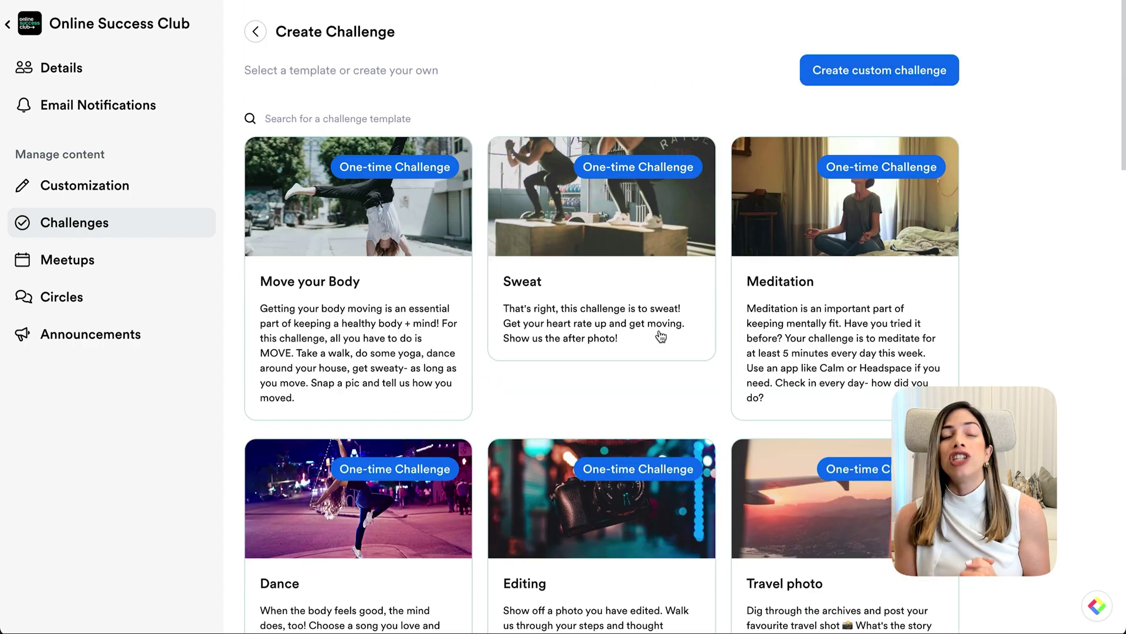
click(858, 71)
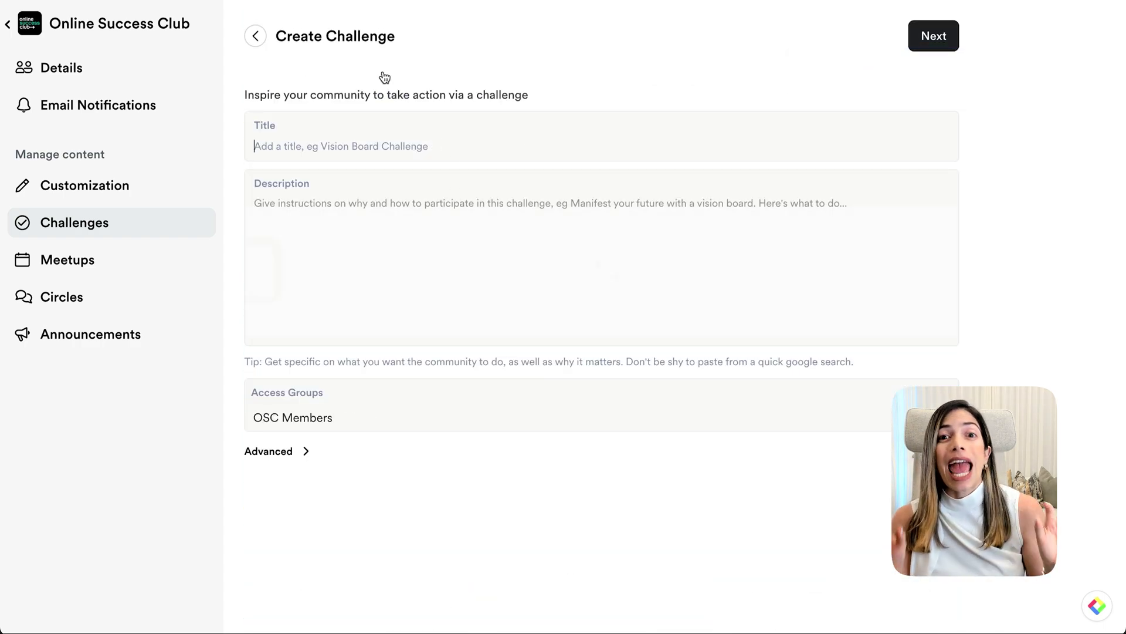
key(ctrl+v)
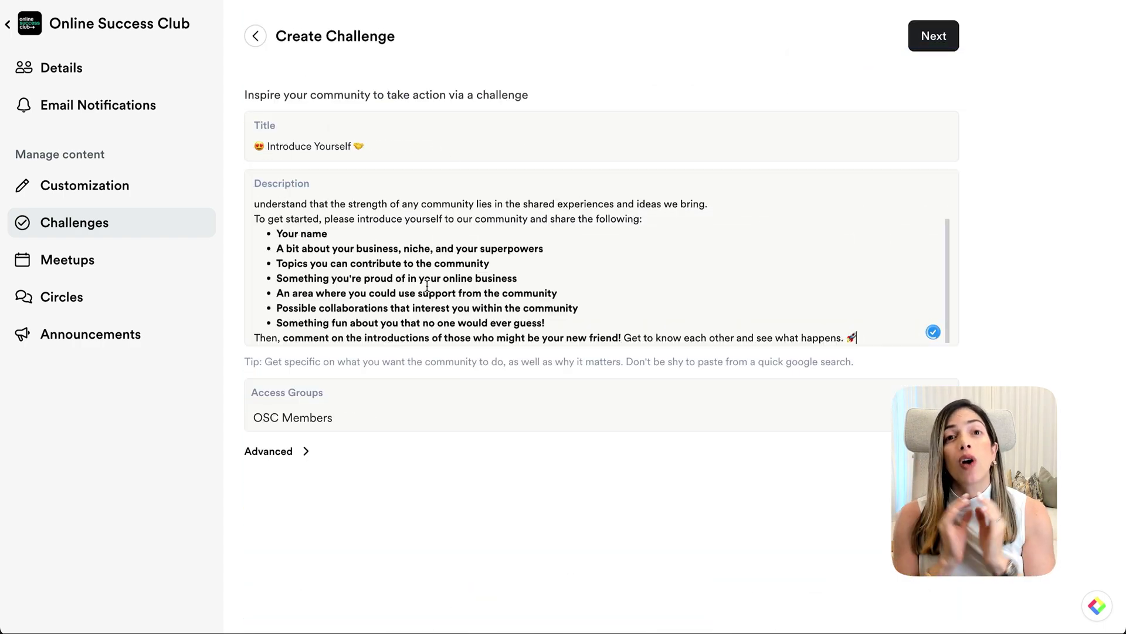
scroll(426, 287, up, 5)
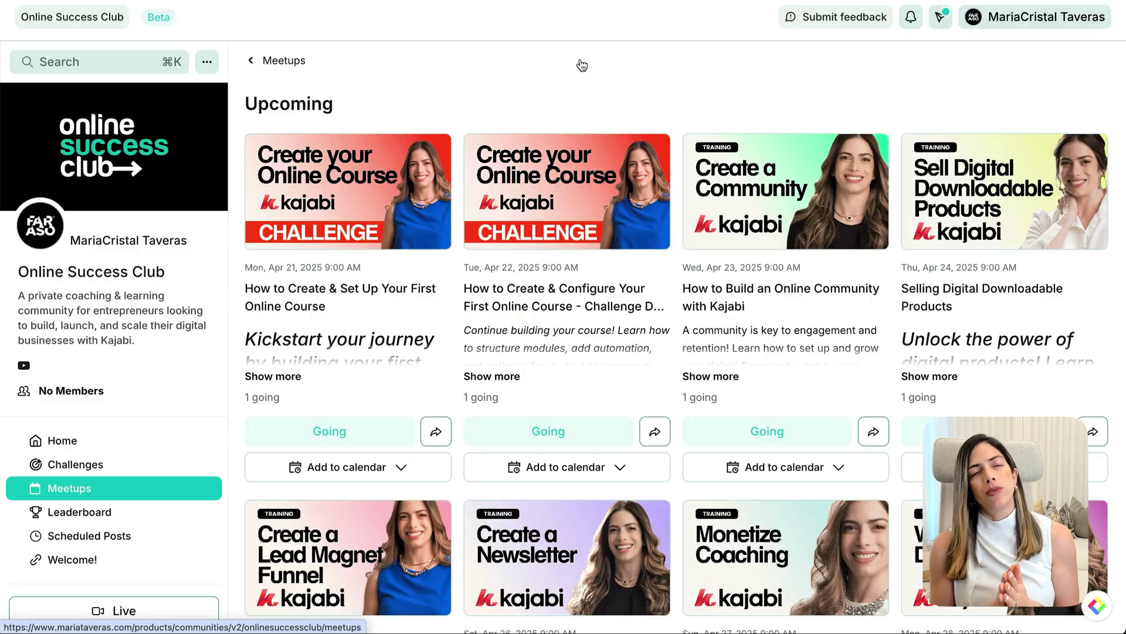
scroll(581, 65, down, 10)
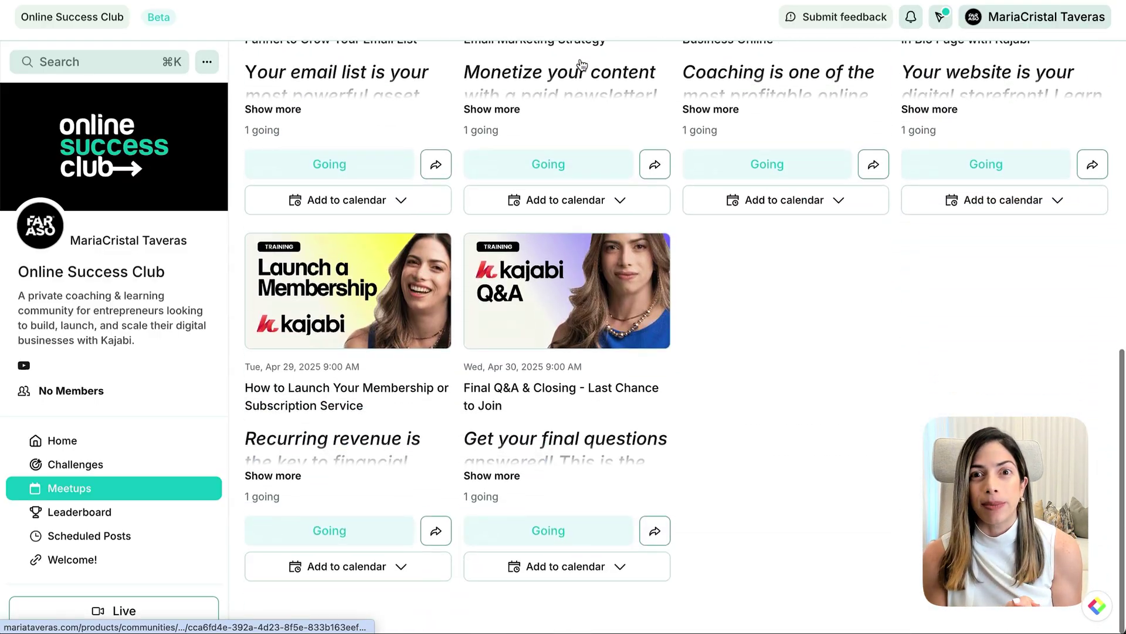
Switch the community to the Dark theme from the profile menu
scroll(581, 65, up, 10)
click(1036, 16)
mouse_move(969, 222)
click(1053, 242)
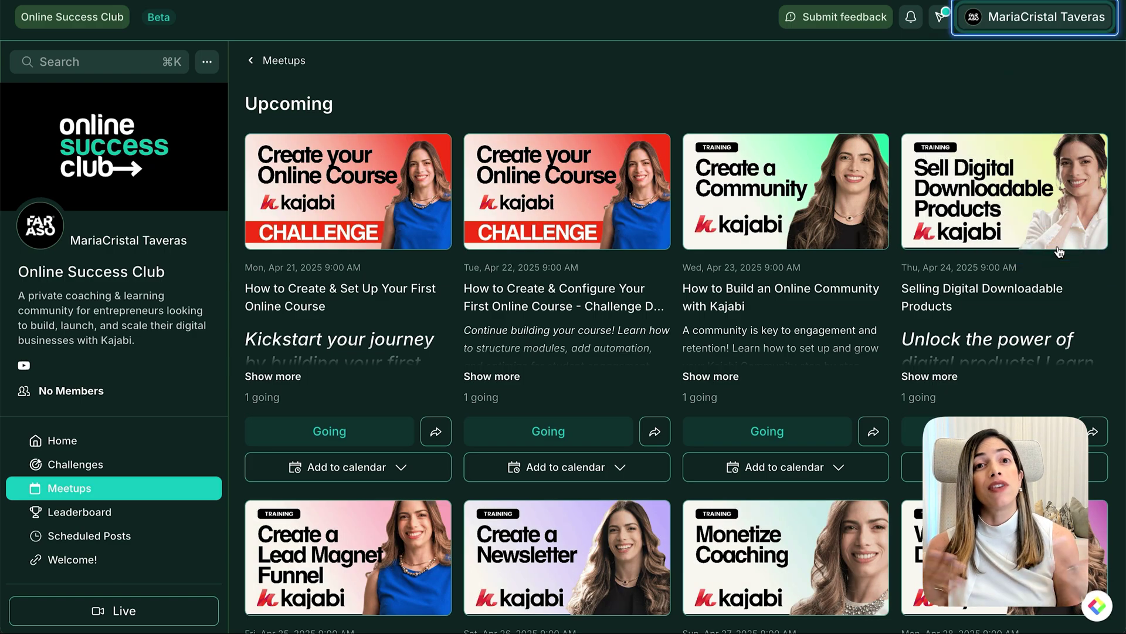
Check the camera and microphone audio options in the live room
scroll(822, 319, down, 9)
scroll(825, 319, up, 5)
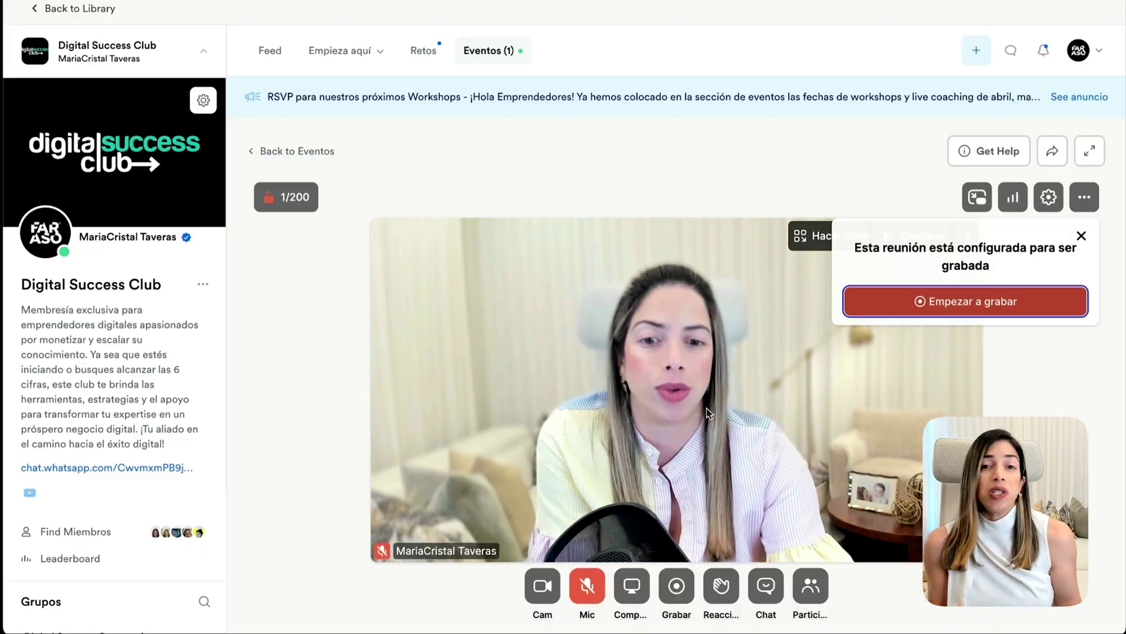
click(543, 585)
click(585, 585)
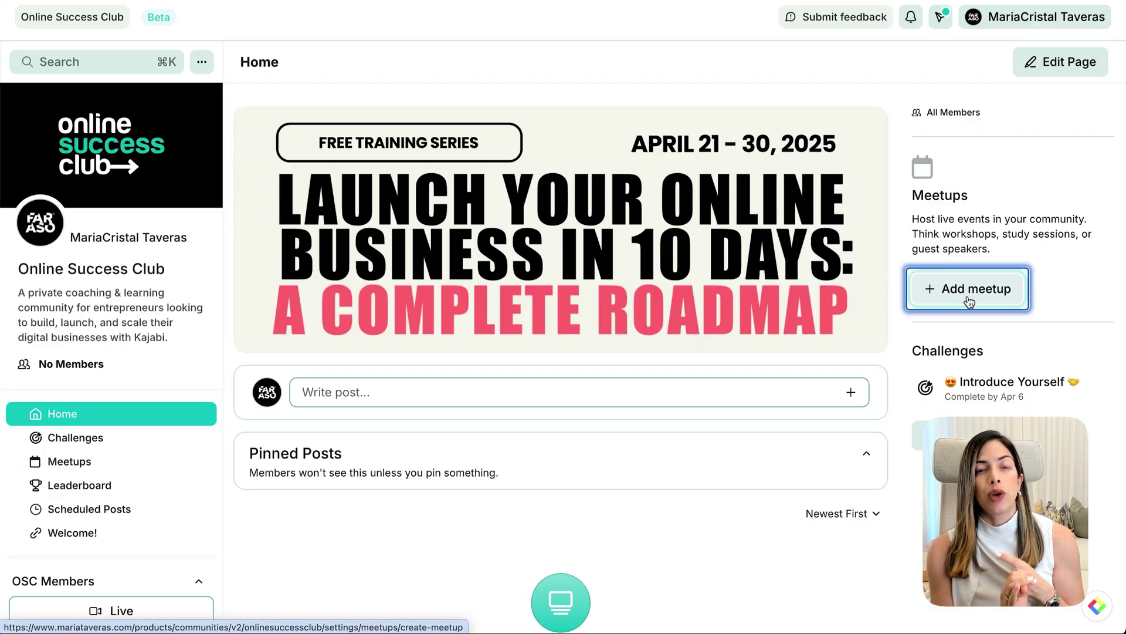
Create and save the 4/21/2025 9:00 AM 'How to Create & Set Up Your First Online Course' meetup with a cover image
click(969, 301)
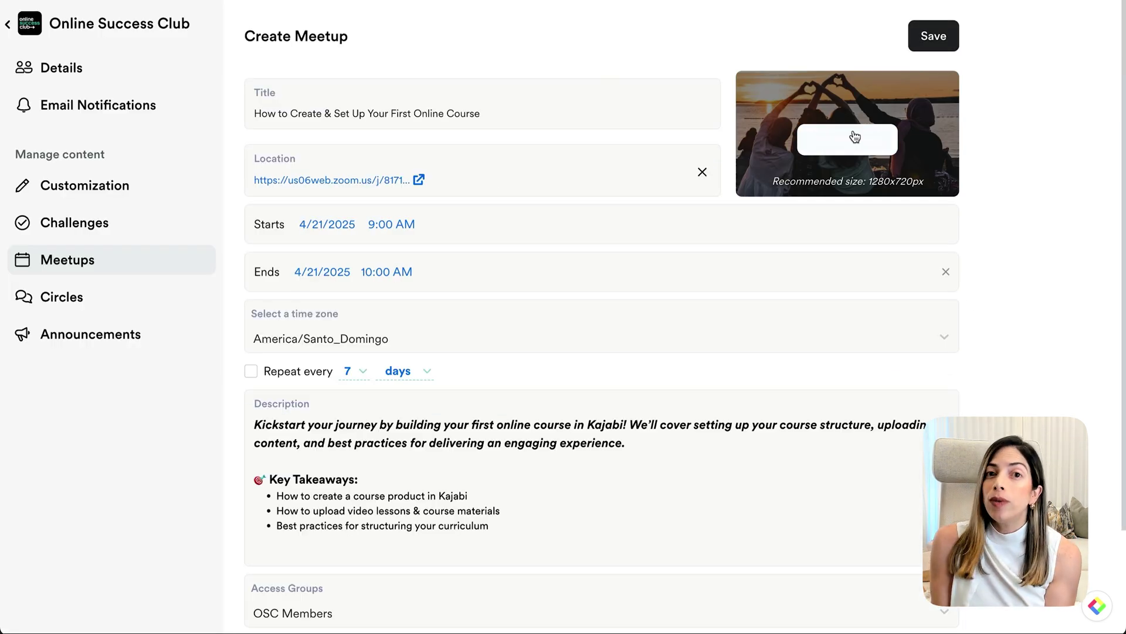
click(855, 136)
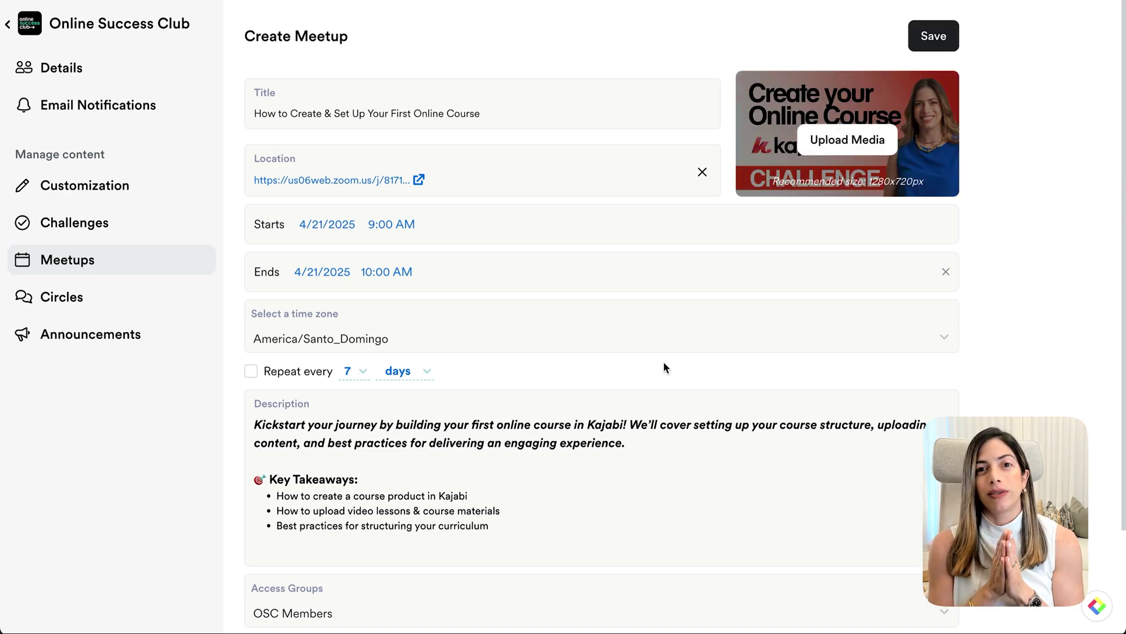
click(945, 38)
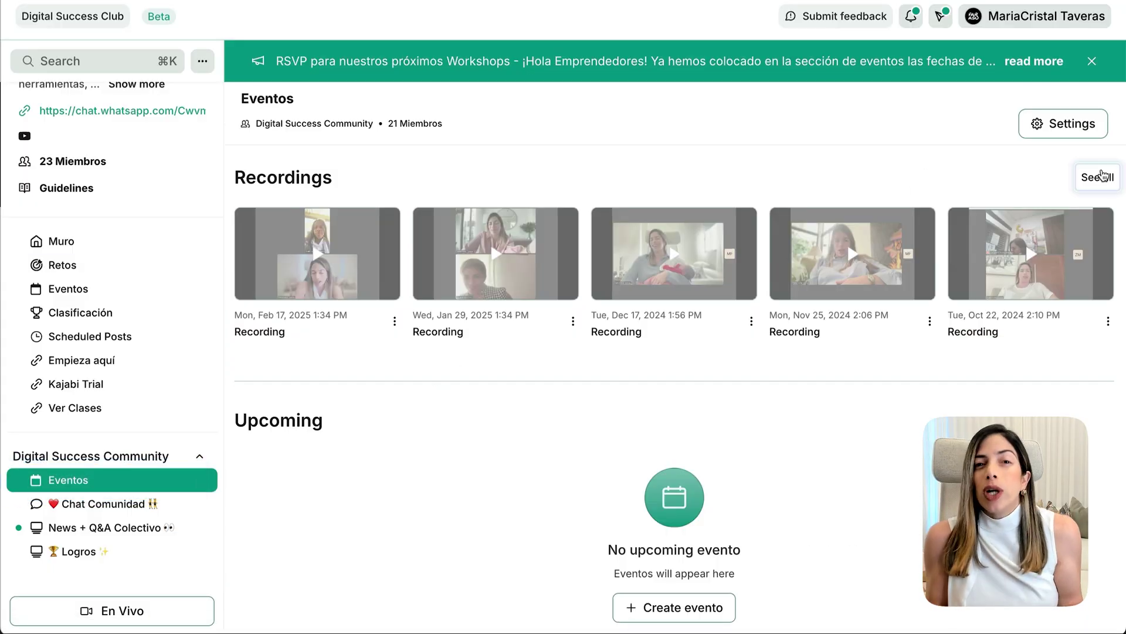
Show all past event recordings, then open the top-ranked member's profile from the Leaderboard
click(1102, 177)
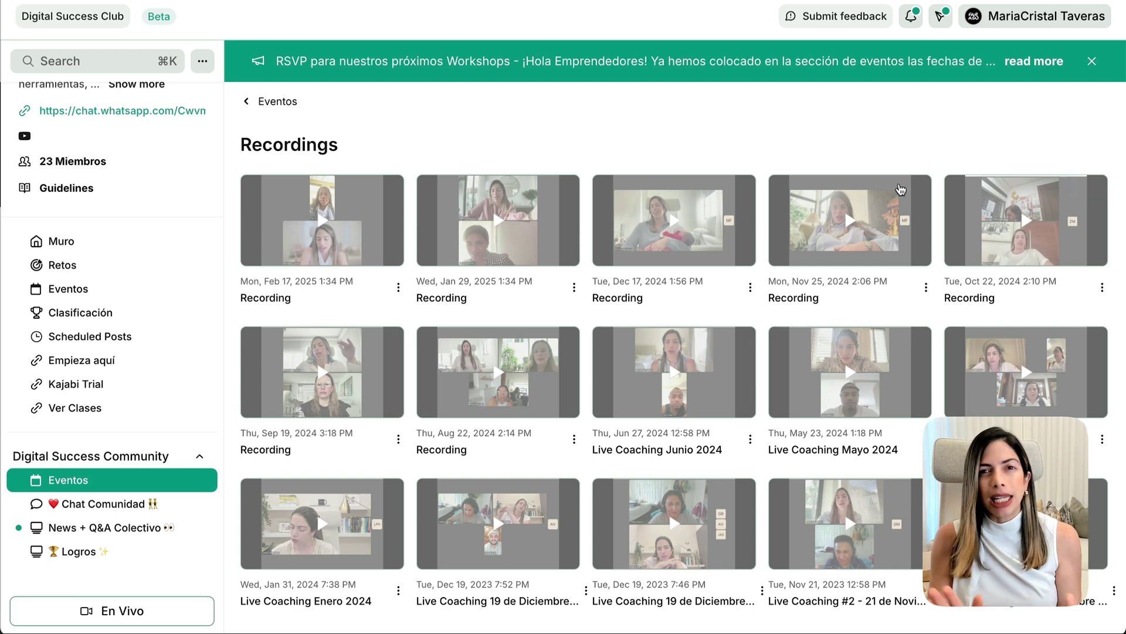
scroll(693, 162, down, 1)
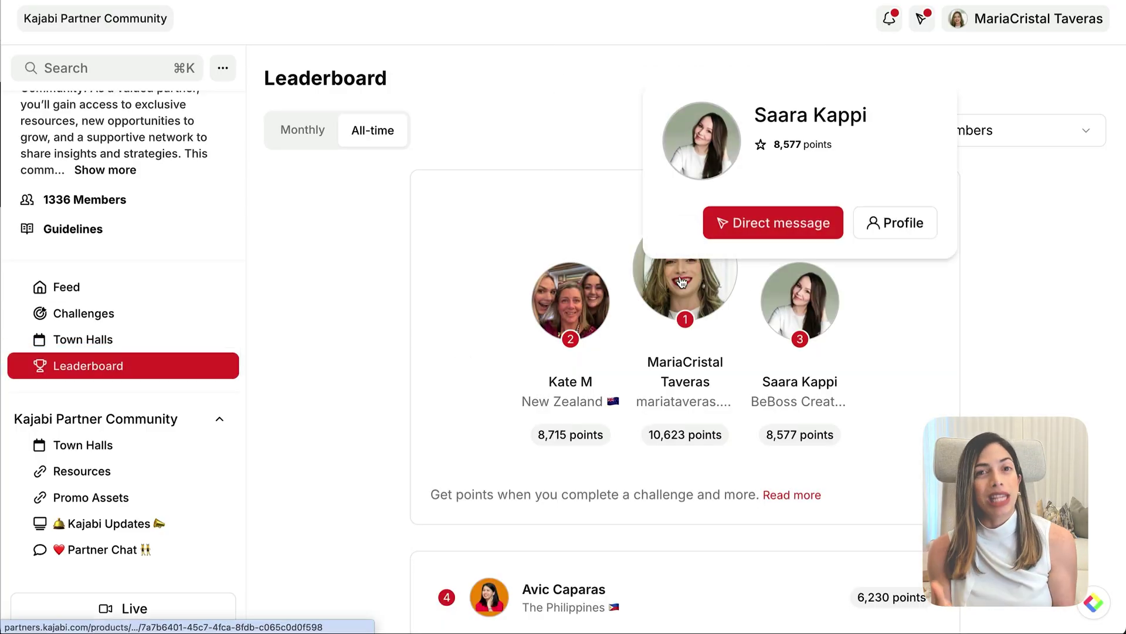
mouse_move(687, 293)
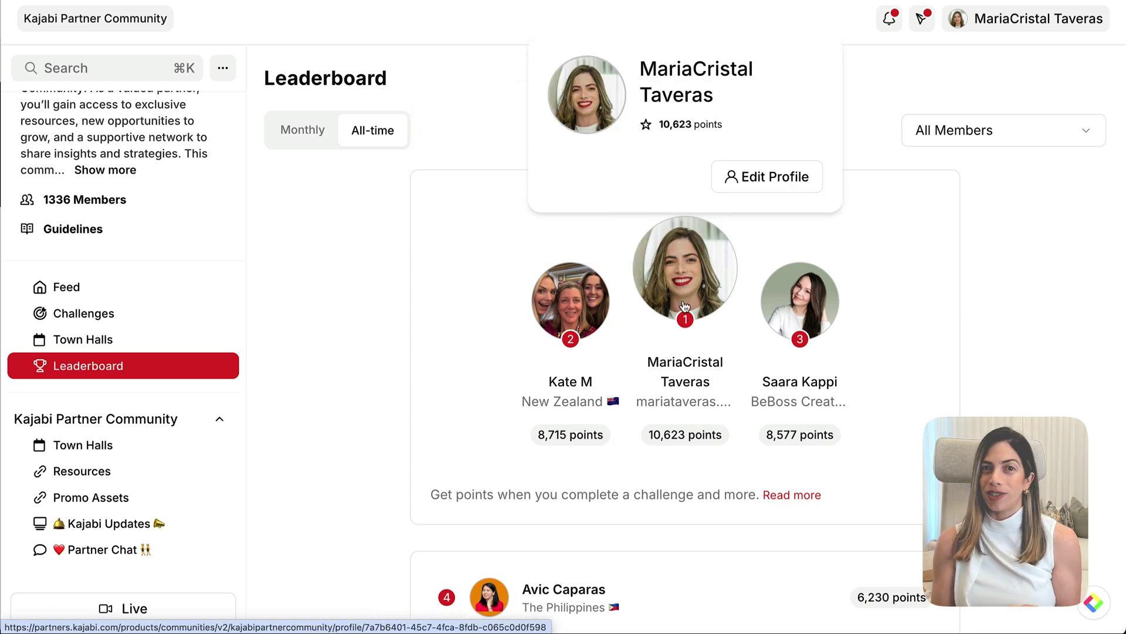
click(685, 307)
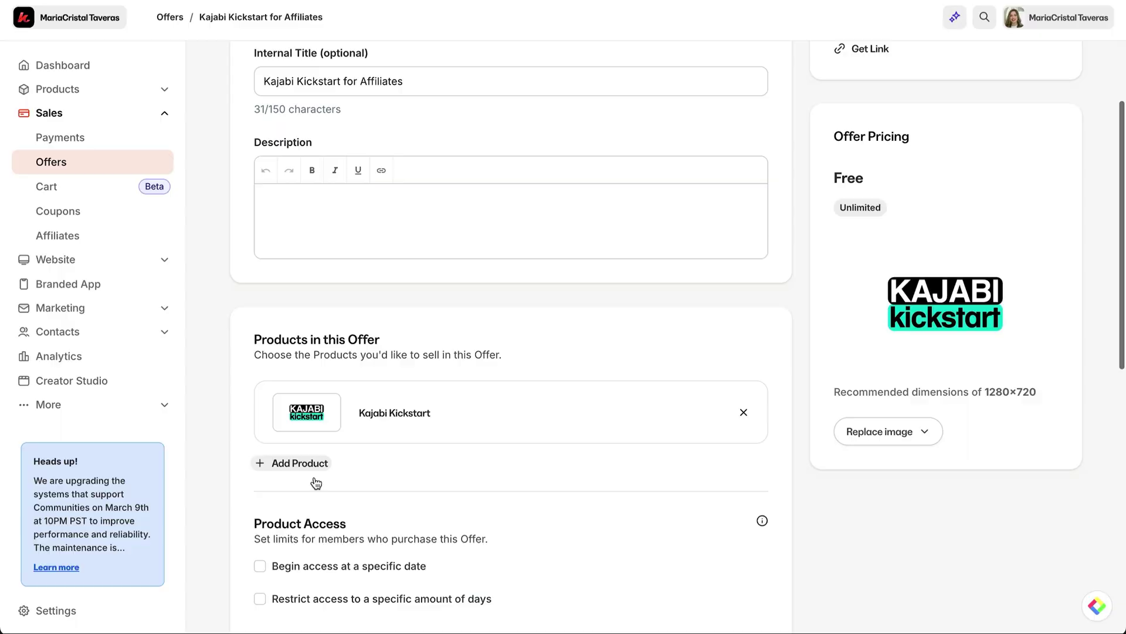
Add OSC Members as a product in the offer, without giving it to existing members
scroll(279, 483, down, 3)
click(309, 301)
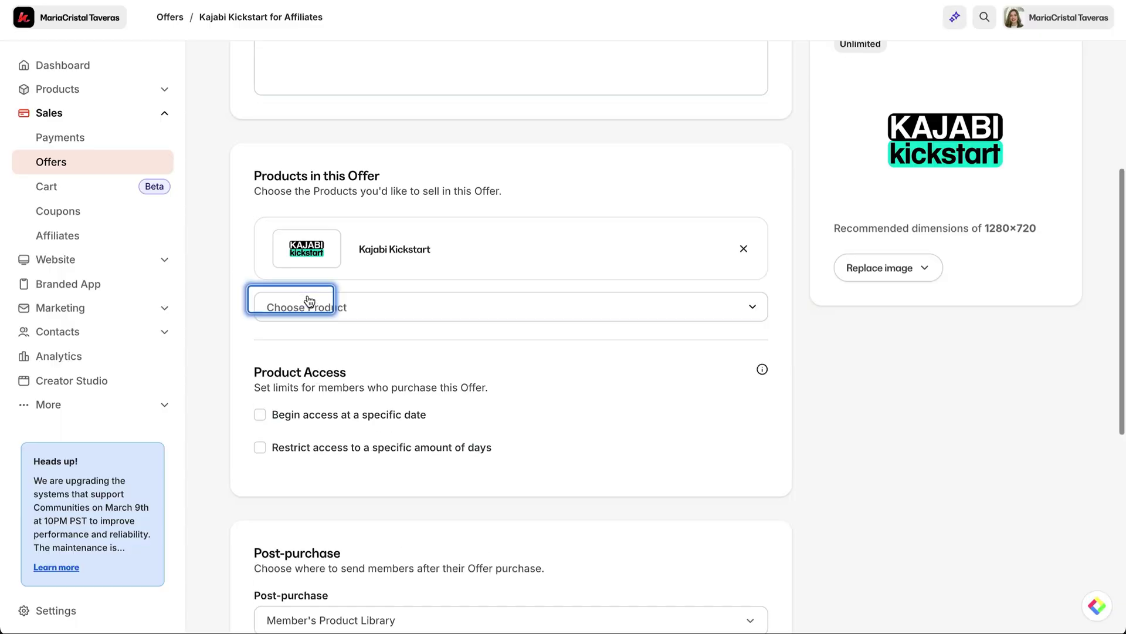
click(315, 363)
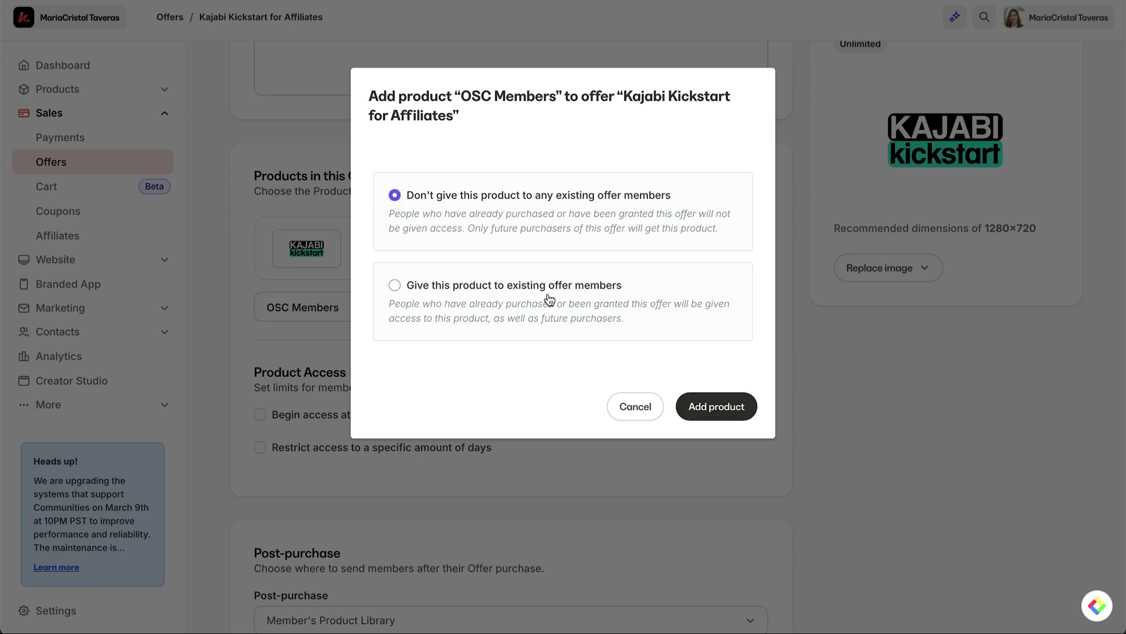
click(700, 406)
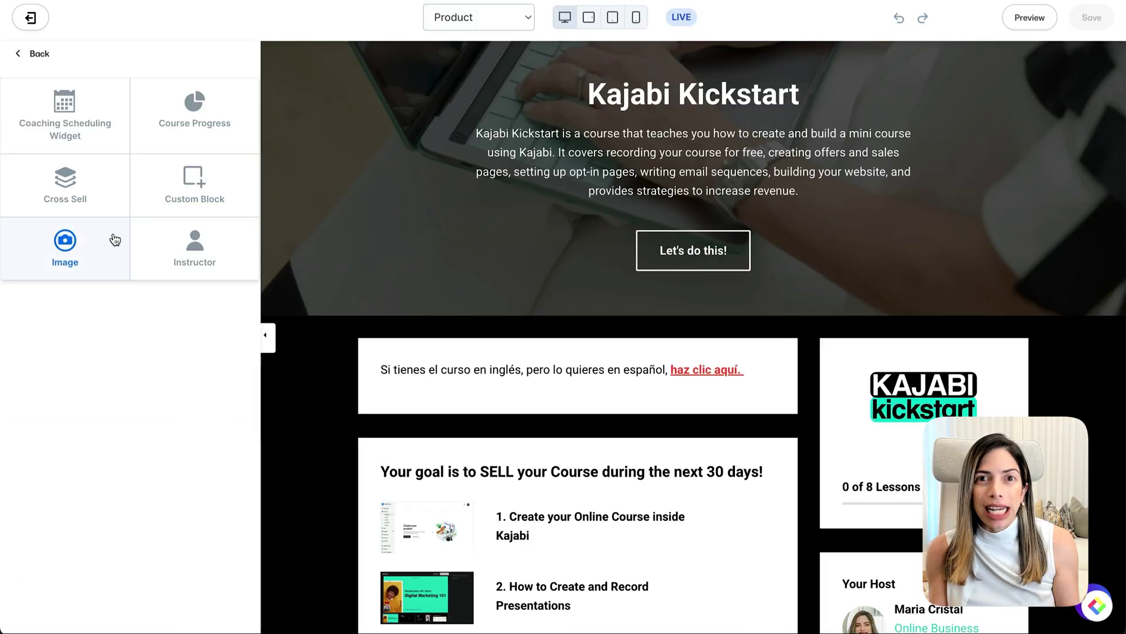
Give the sidebar custom block the Online Success Club logo and an 'Access Now' button
click(138, 191)
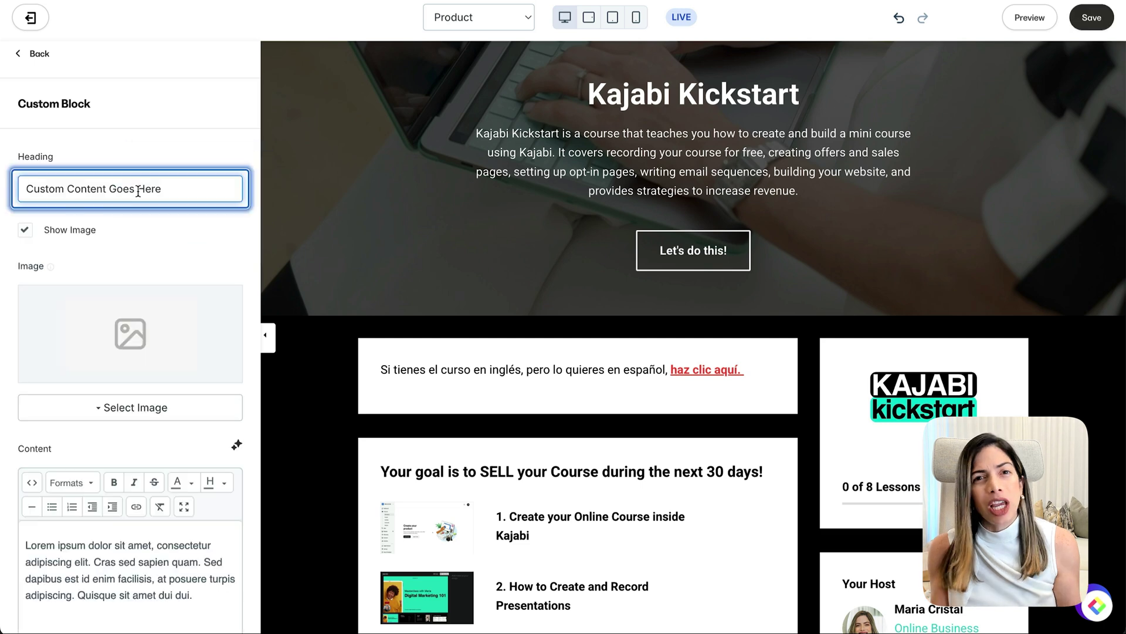
click(148, 400)
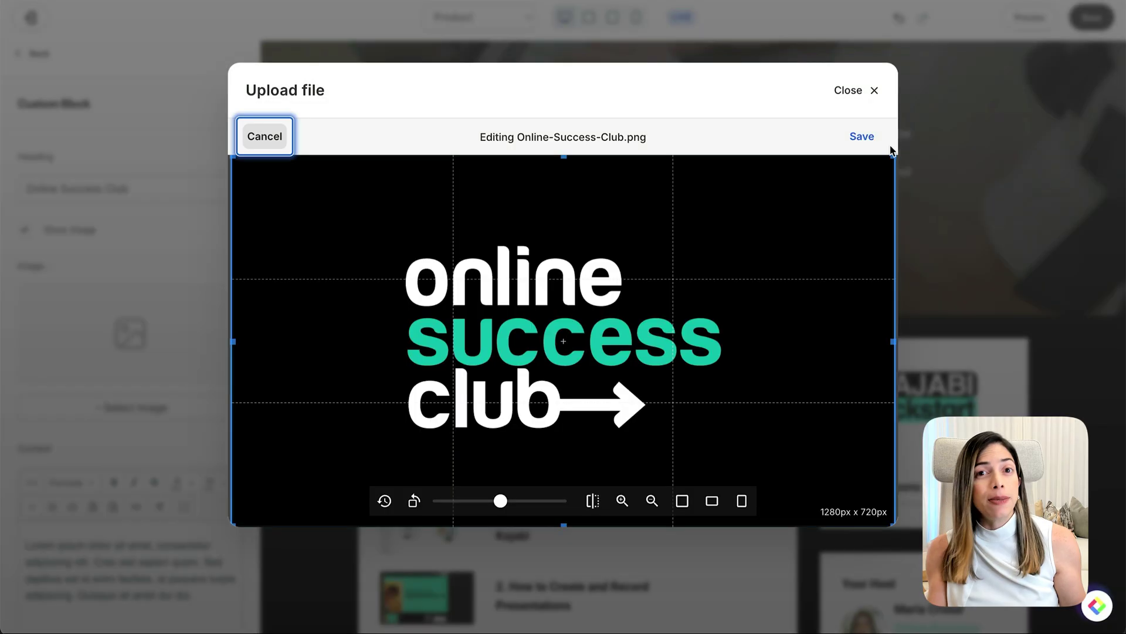
click(863, 133)
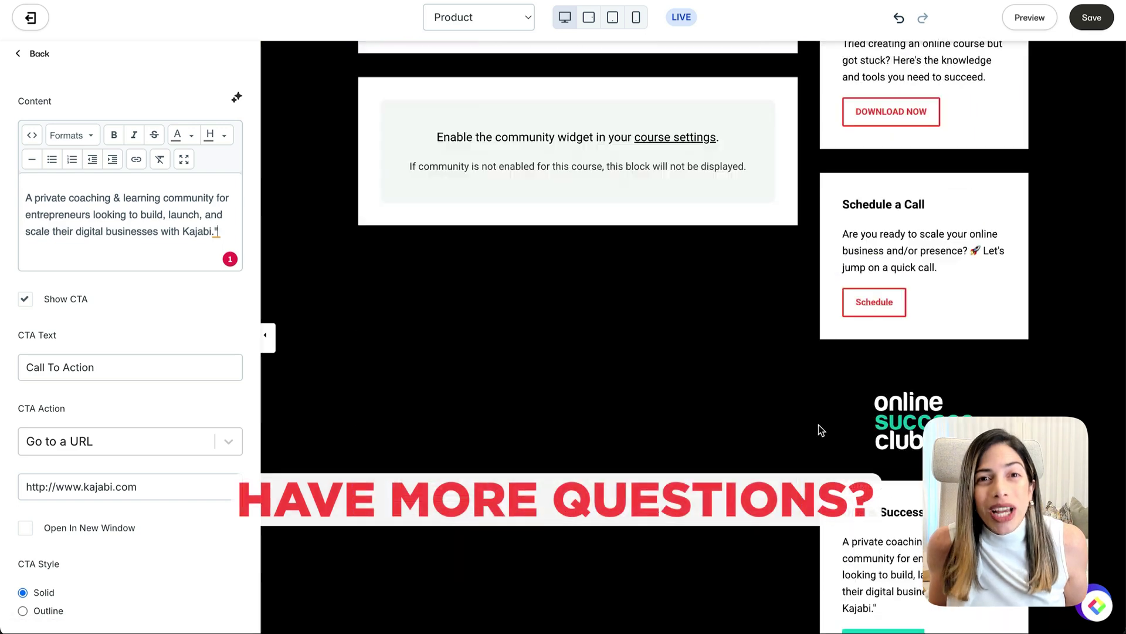
triple_click(130, 366)
text(Acce)
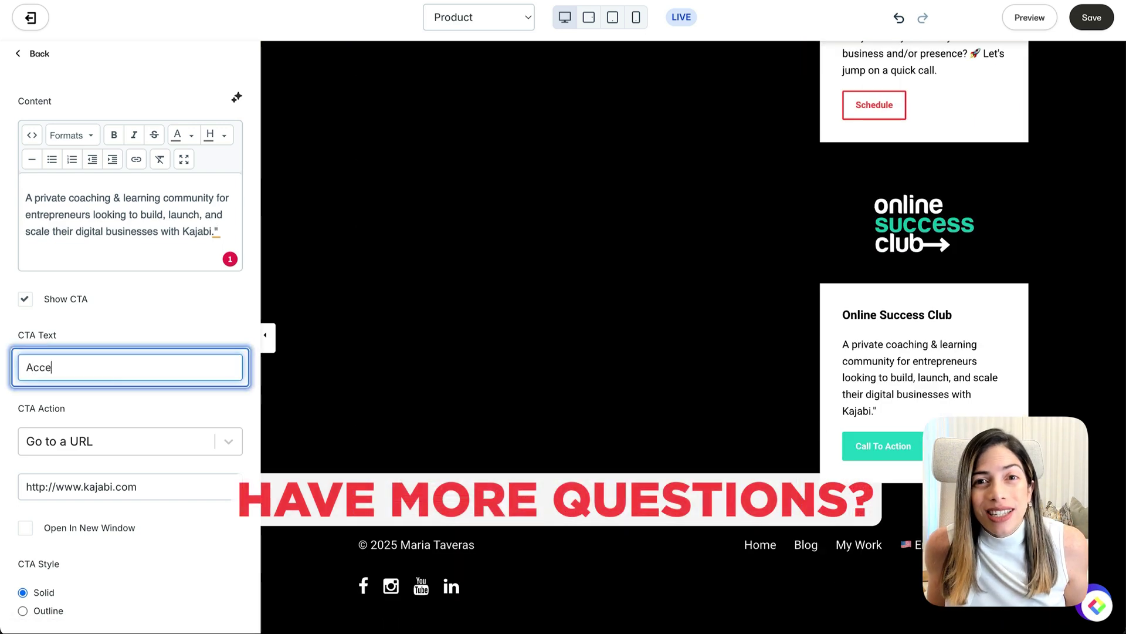
text(ss Now)
key(Tab)
click(40, 53)
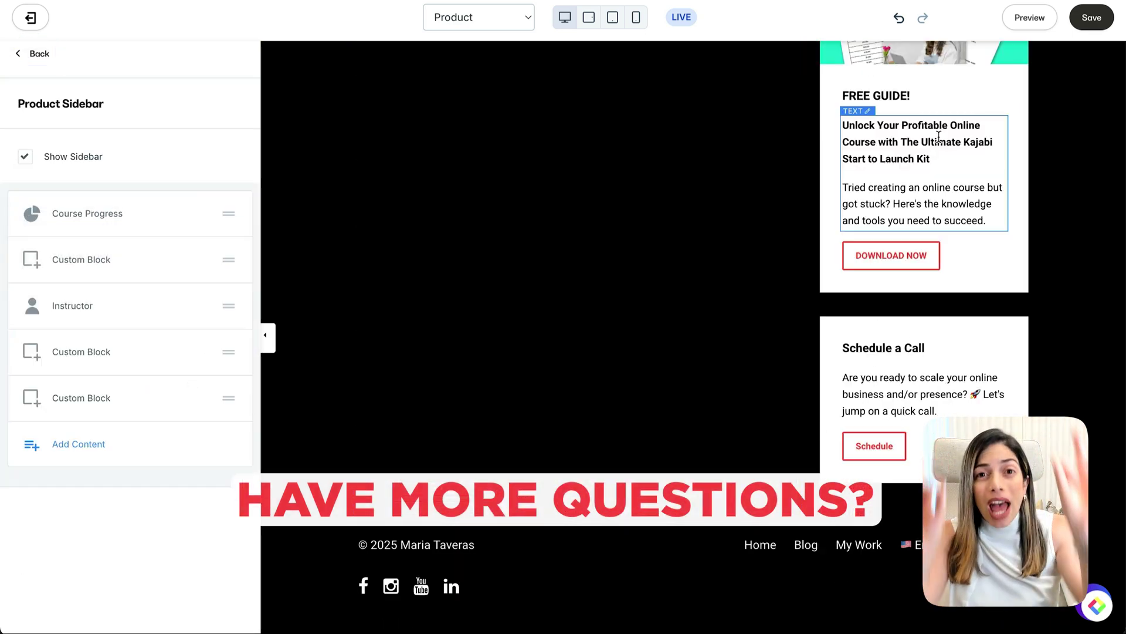